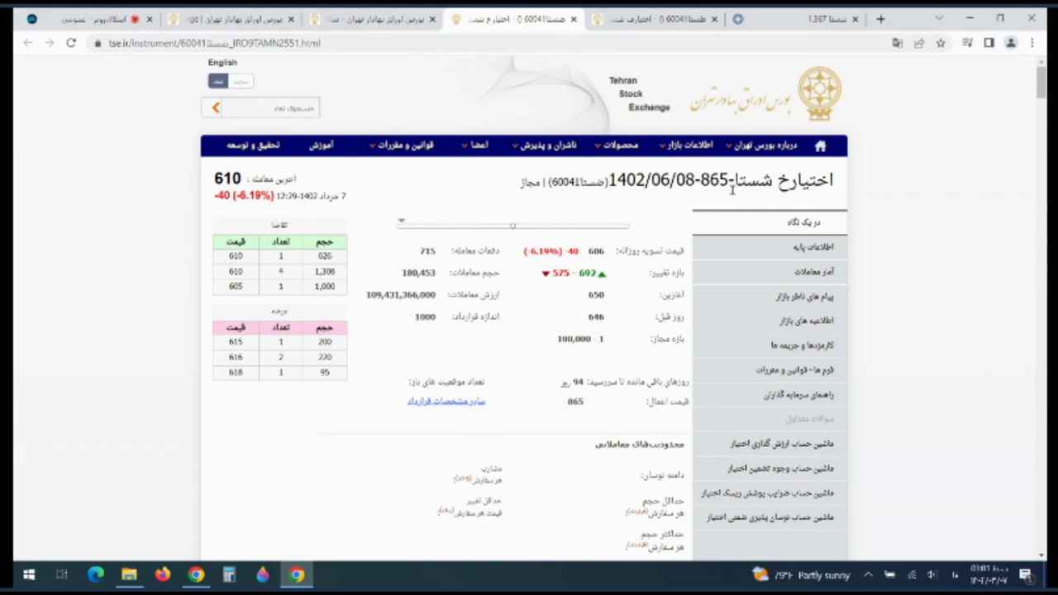
Check the شستا call option's 865 strike price against the underlying شستا share's quote.
mouse_move(719, 180)
mouse_down()
mouse_move(701, 184)
mouse_move(729, 181)
mouse_up()
click(794, 18)
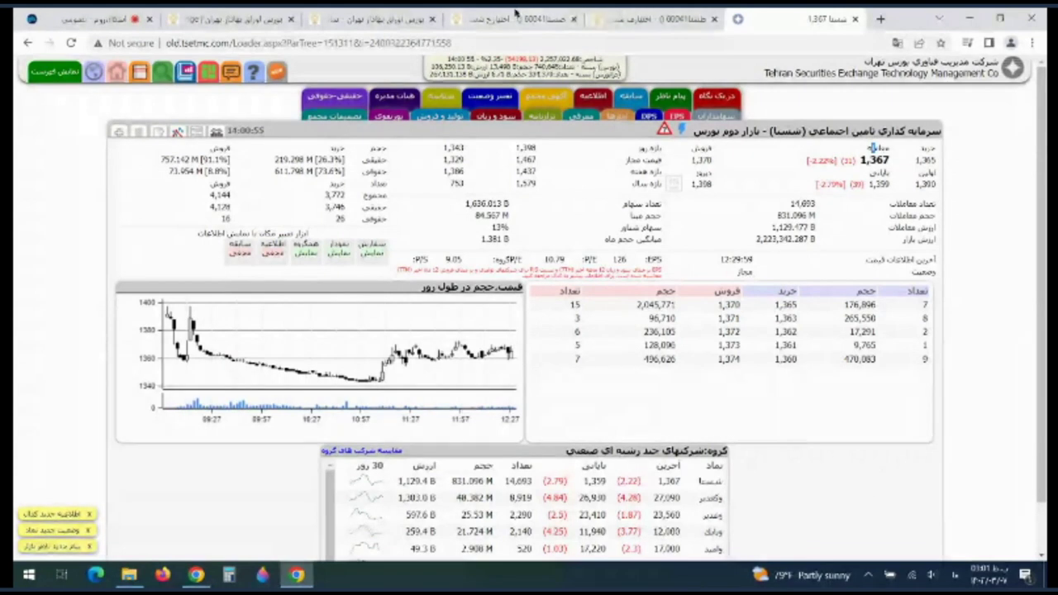
Sort the options market watch by days remaining to maturity, with the nearest expiries first.
click(236, 18)
click(380, 18)
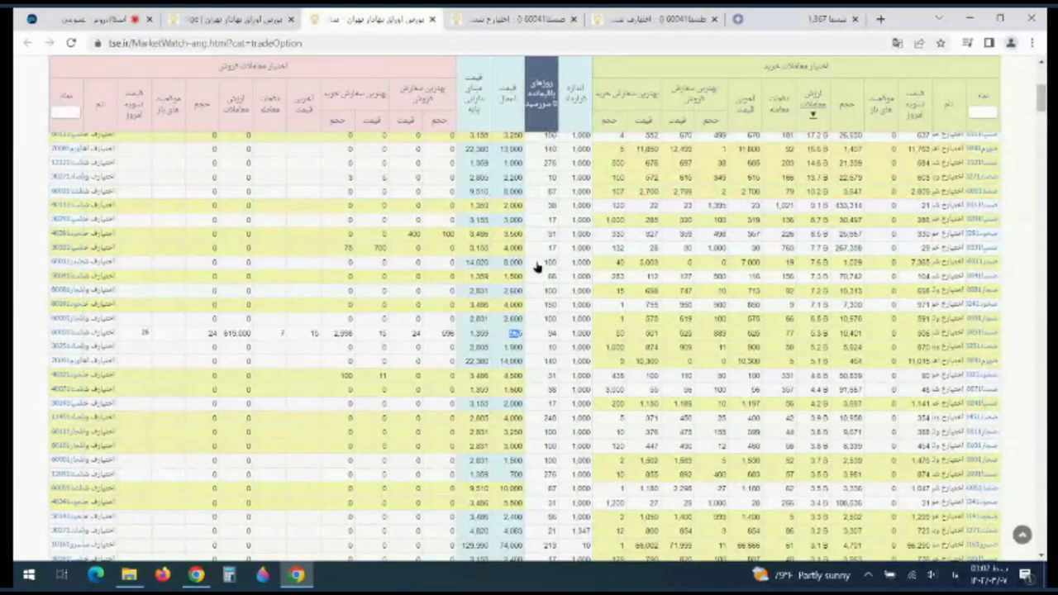
scroll(564, 144, up, 3)
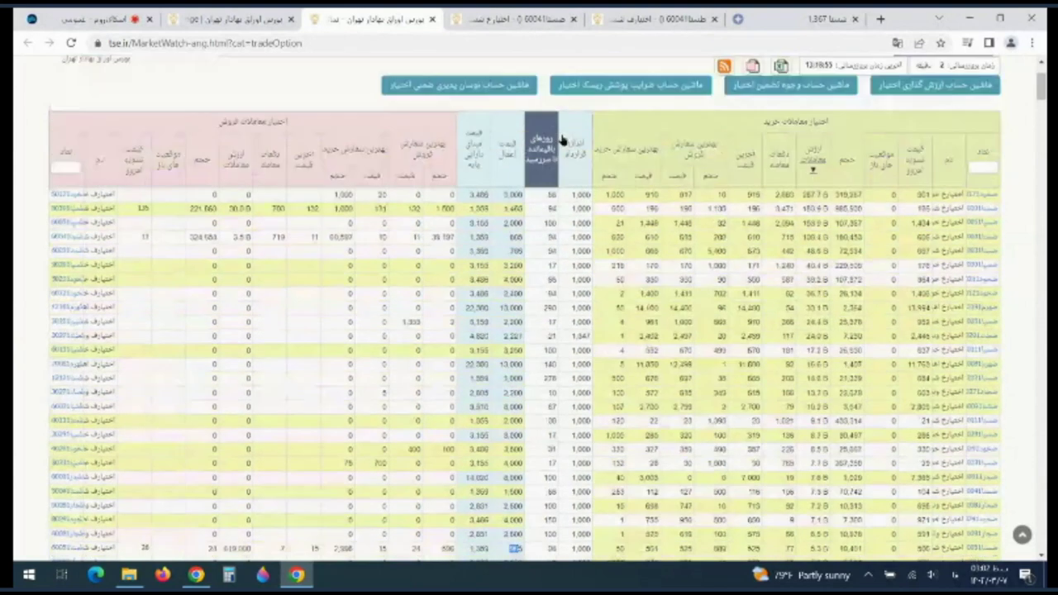
click(562, 141)
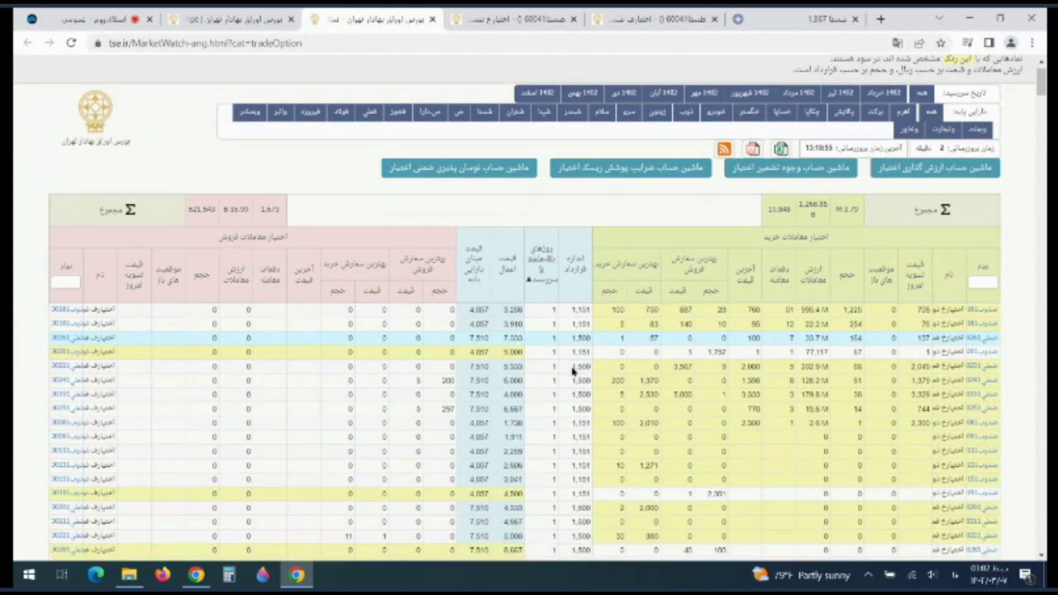
scroll(573, 371, down, 1)
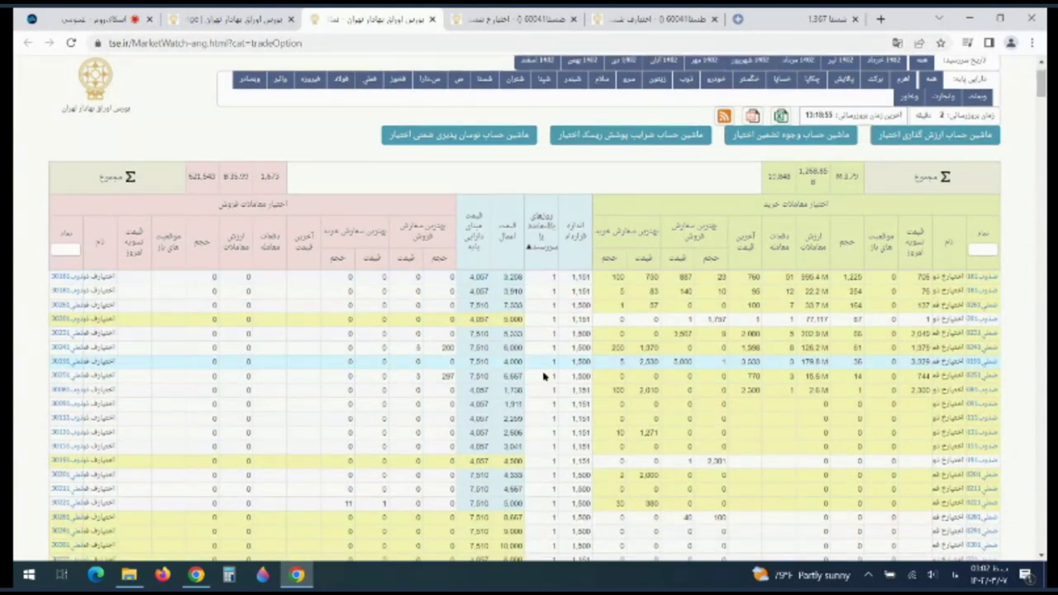
Open the instrument page of the first listed ذوب call option, strike 3258, and examine its last traded price and strike.
click(980, 278)
scroll(673, 421, down, 2)
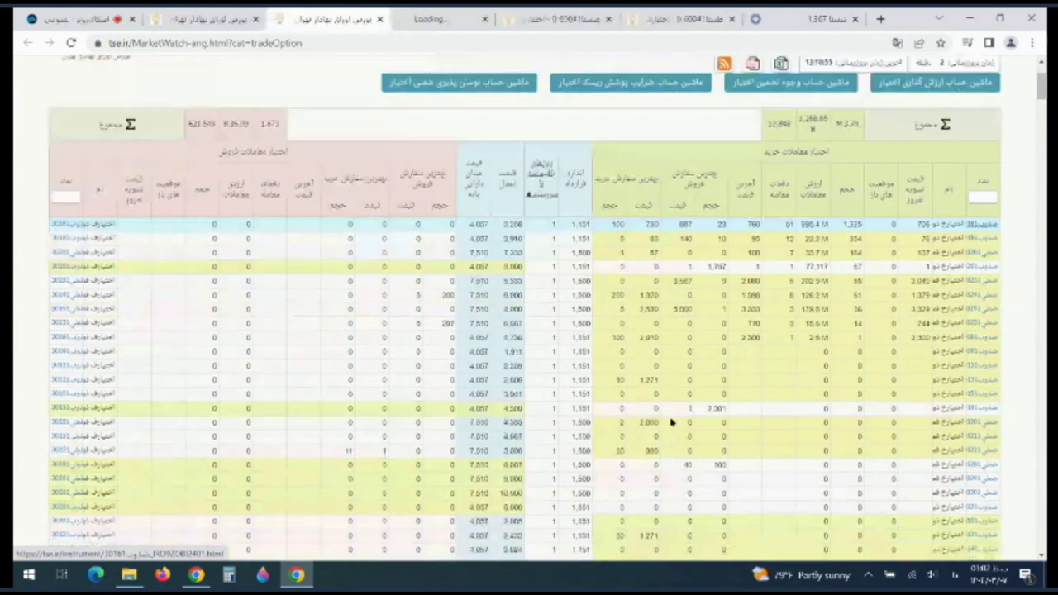
key(ctrl+Tab)
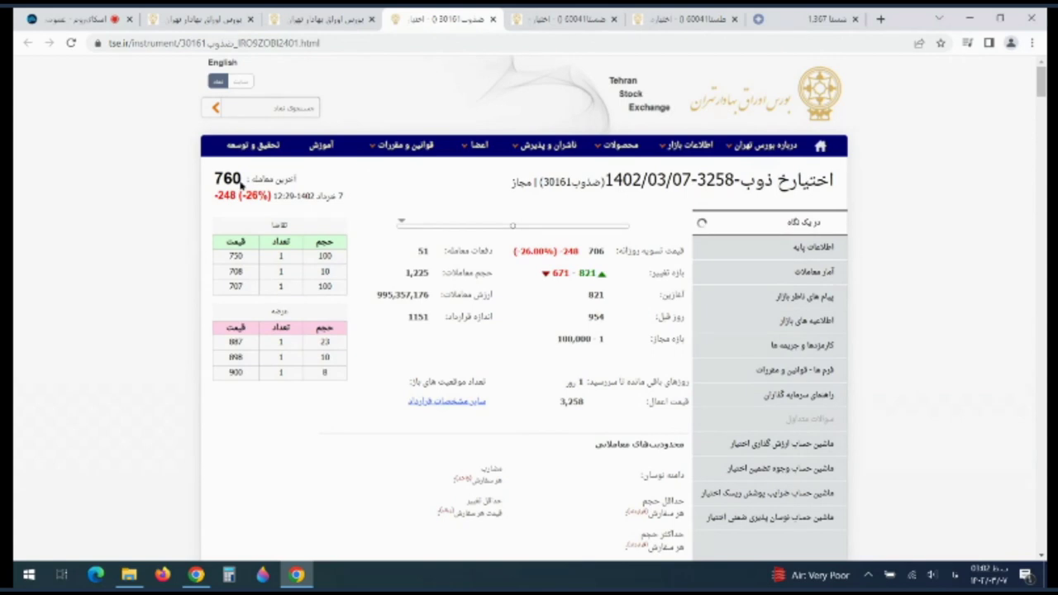
drag(213, 177, 244, 181)
drag(699, 180, 716, 180)
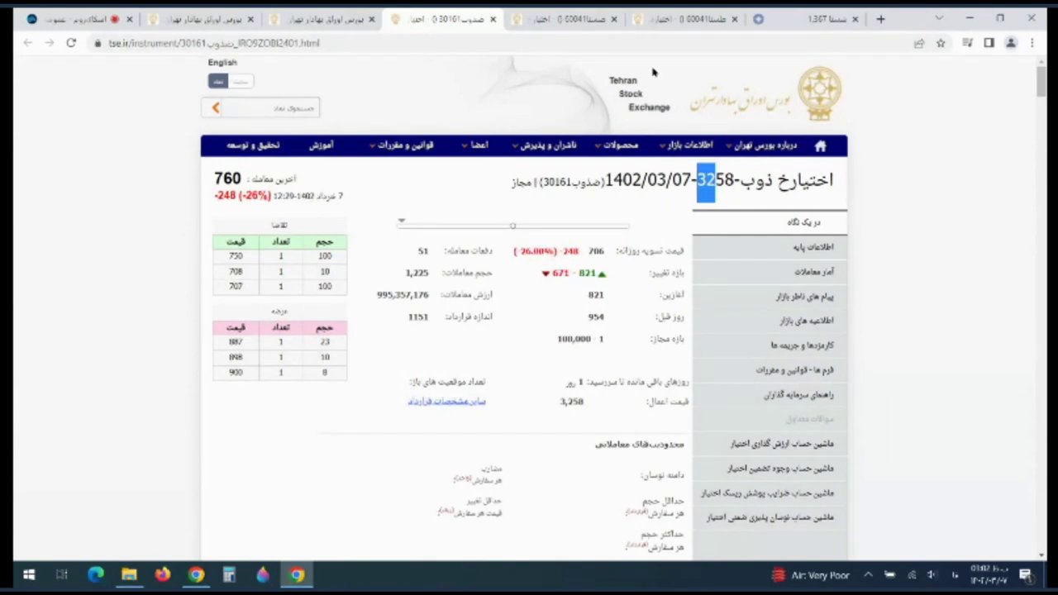
Search TSETMC for ذوب and open the quote page of the ذوب آهن اصفهان share.
click(880, 18)
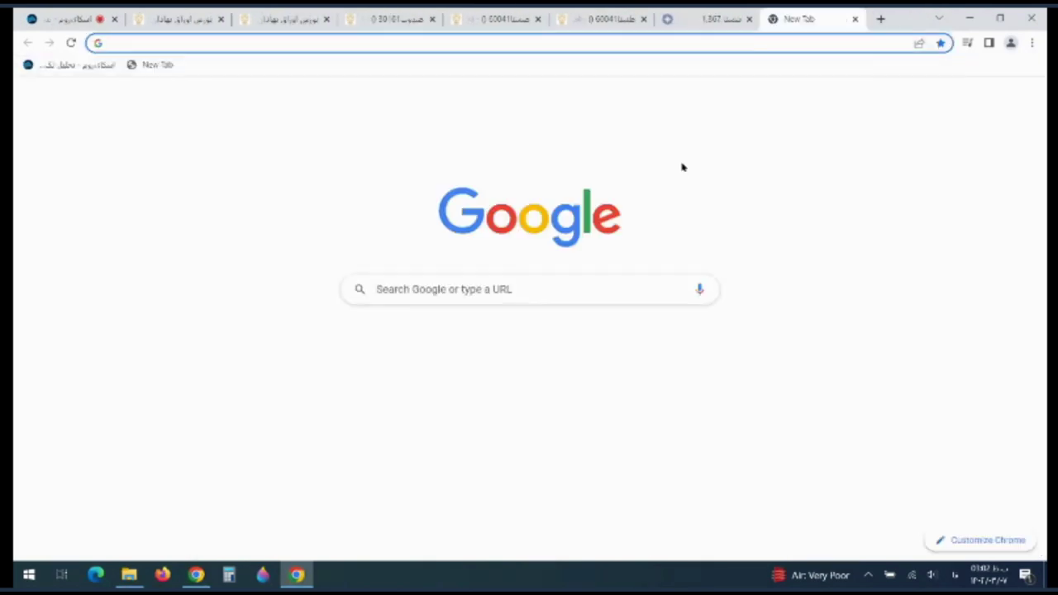
click(709, 16)
click(161, 72)
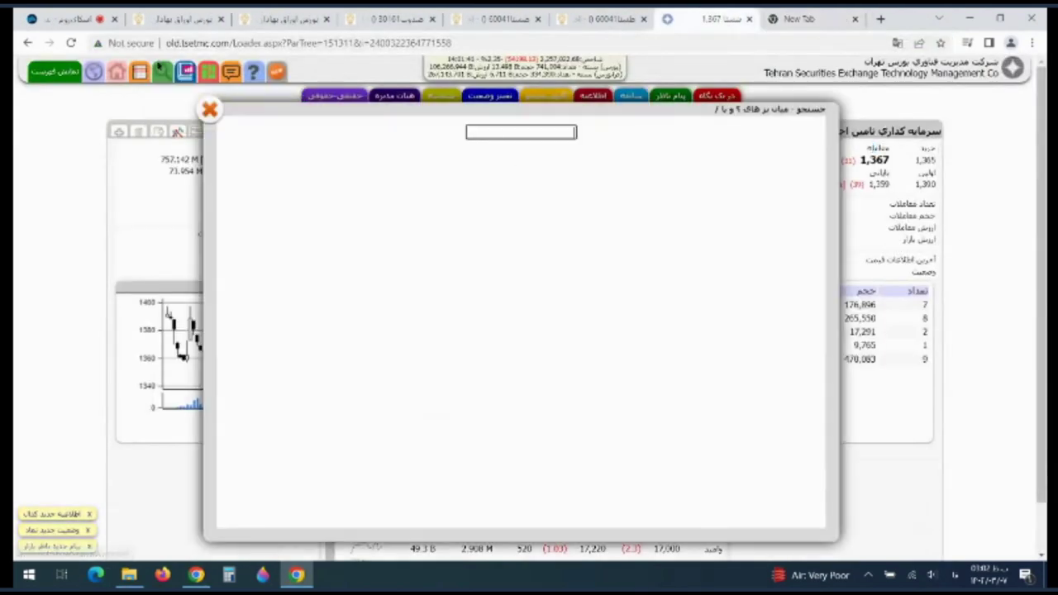
text(و)
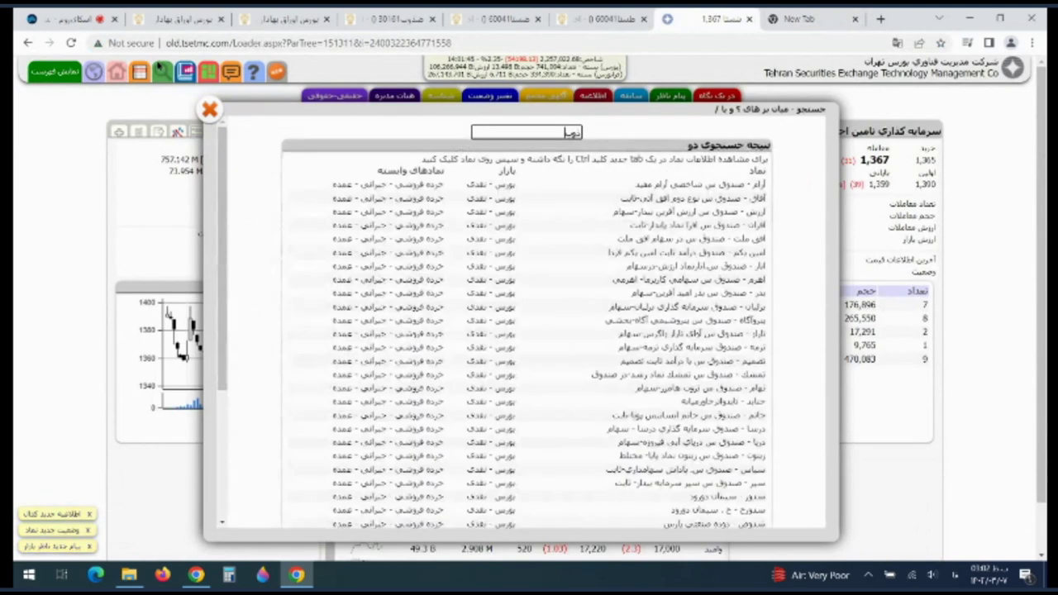
text(ب)
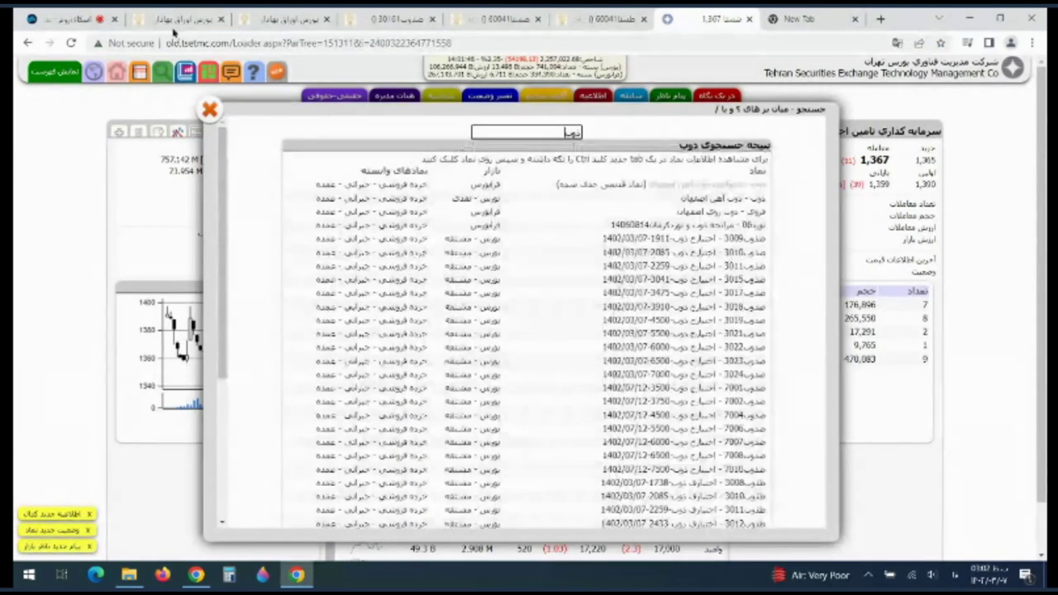
click(723, 199)
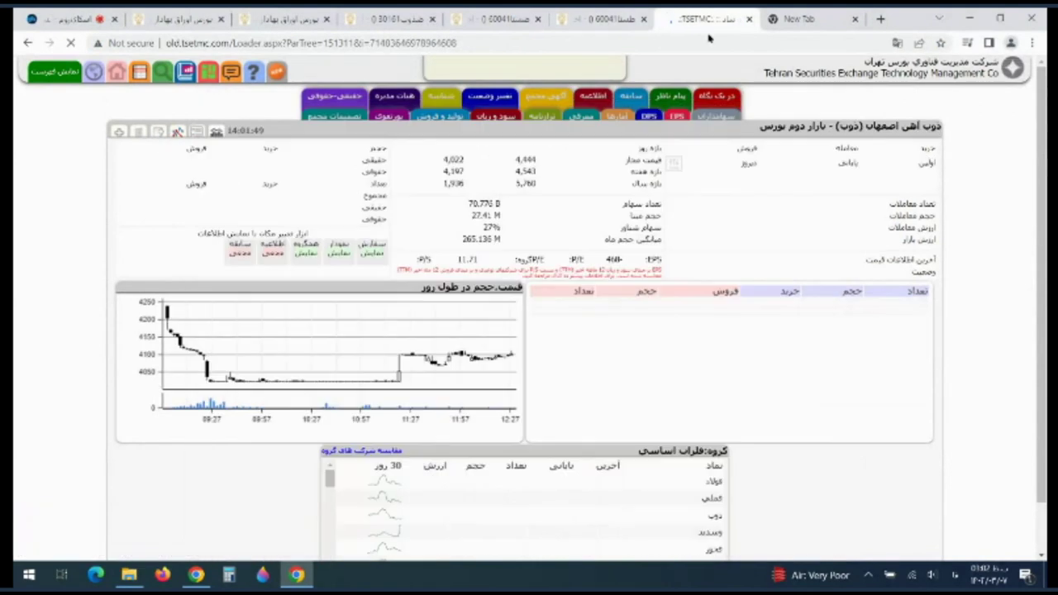
Compare the ذوب share's last traded price with the strike price and premium of its 3258 call option.
click(506, 18)
click(399, 19)
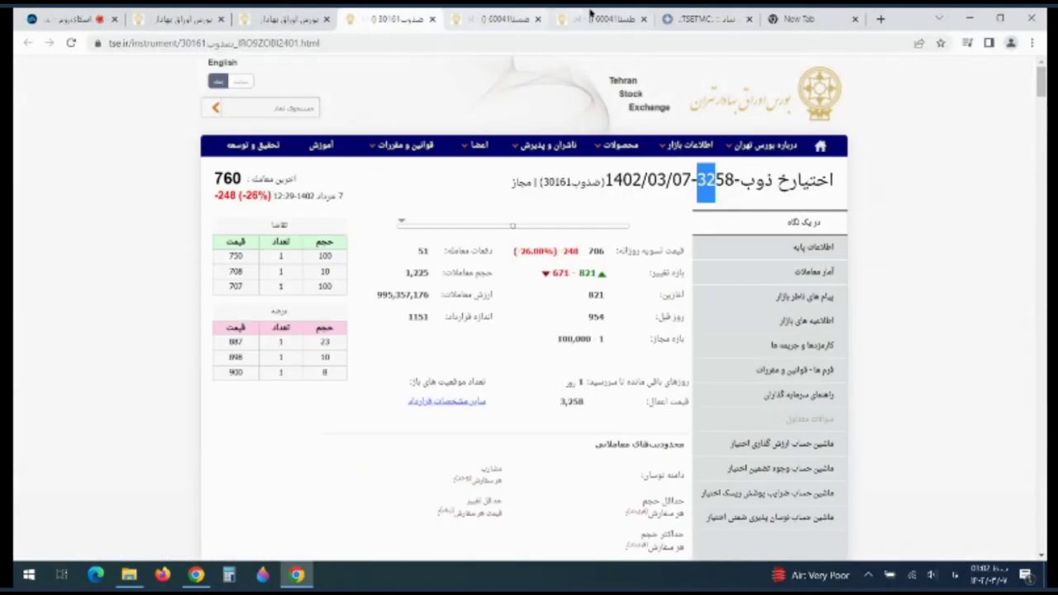
click(701, 19)
click(612, 18)
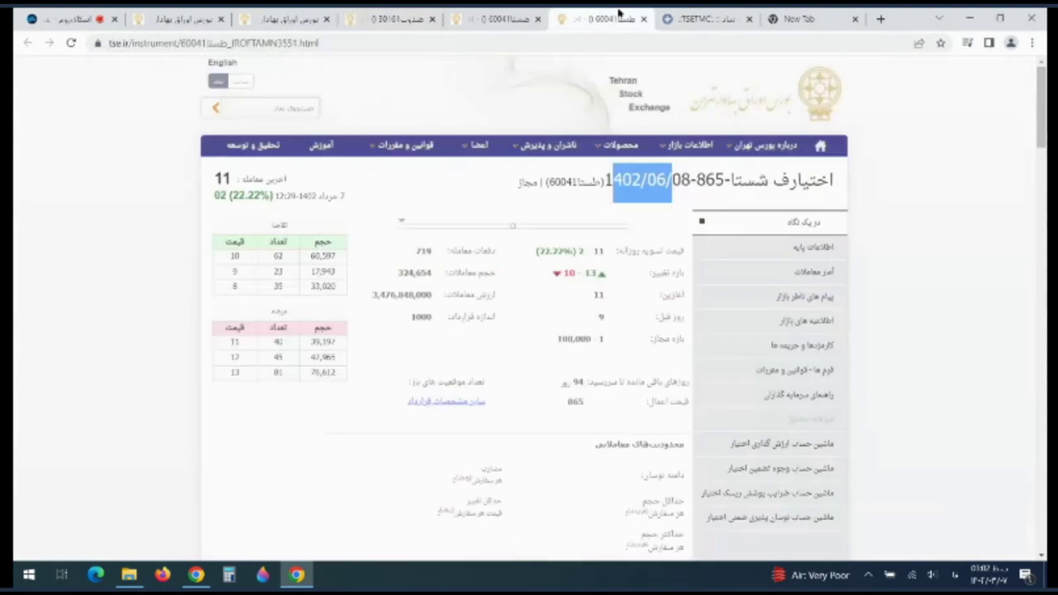
click(703, 19)
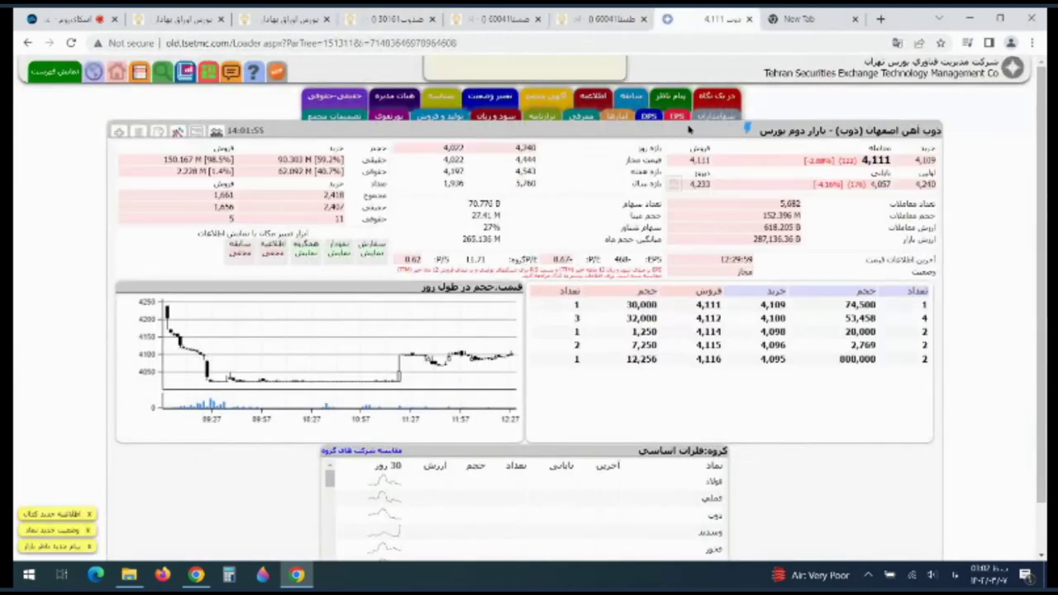
drag(855, 158, 888, 160)
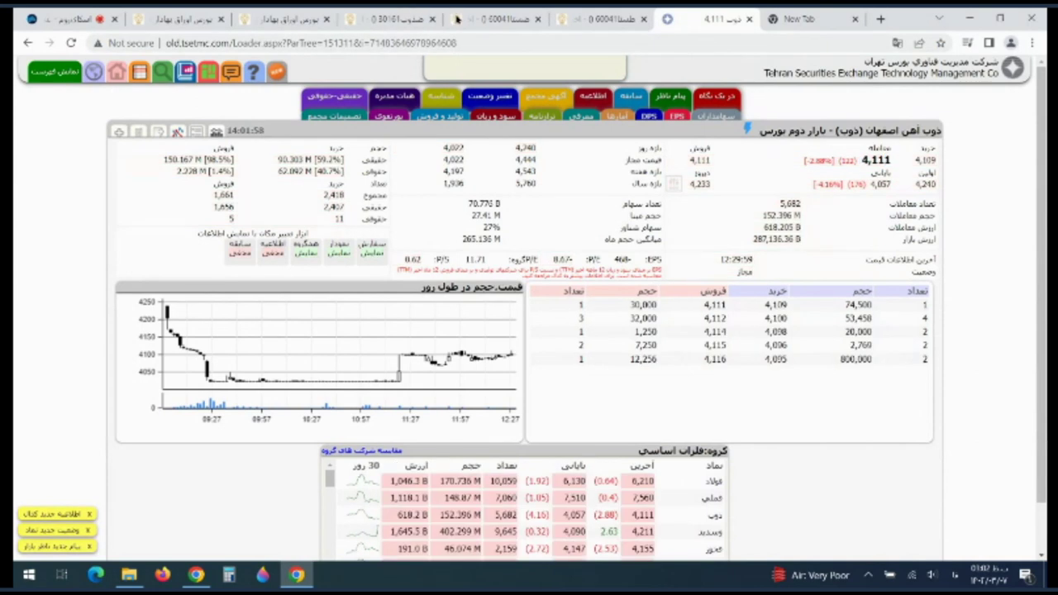
click(397, 18)
drag(692, 182, 733, 182)
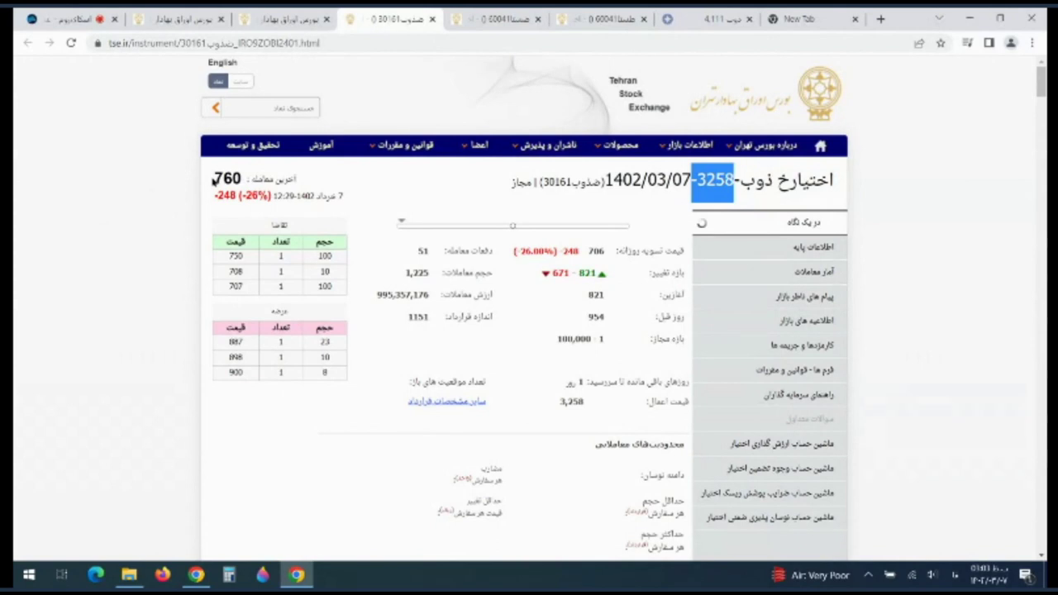
Open Calculator and place its window beside the ذوب option's last price so both can be seen.
key(super)
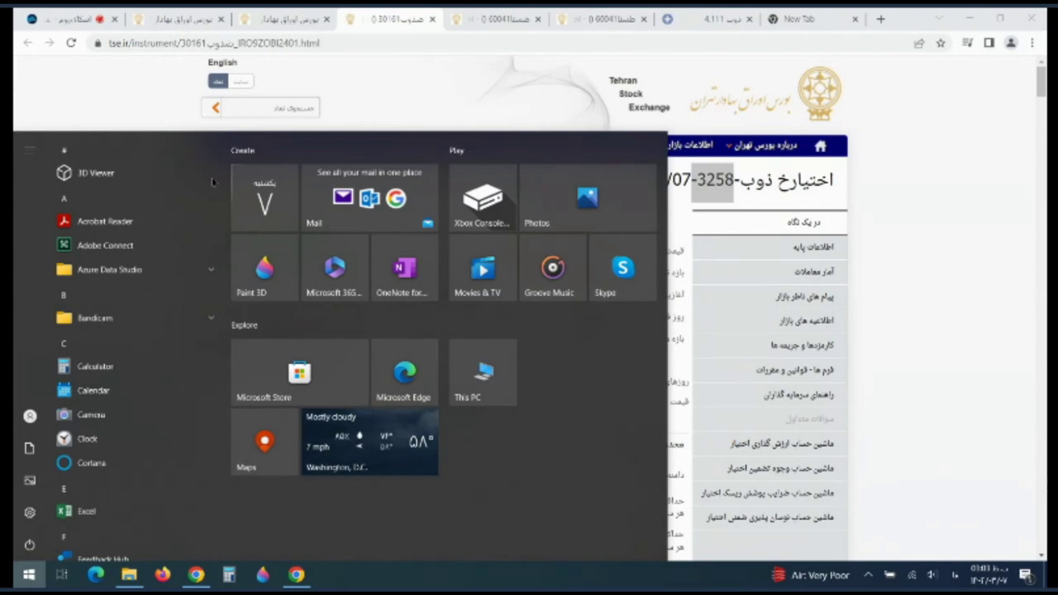
click(106, 366)
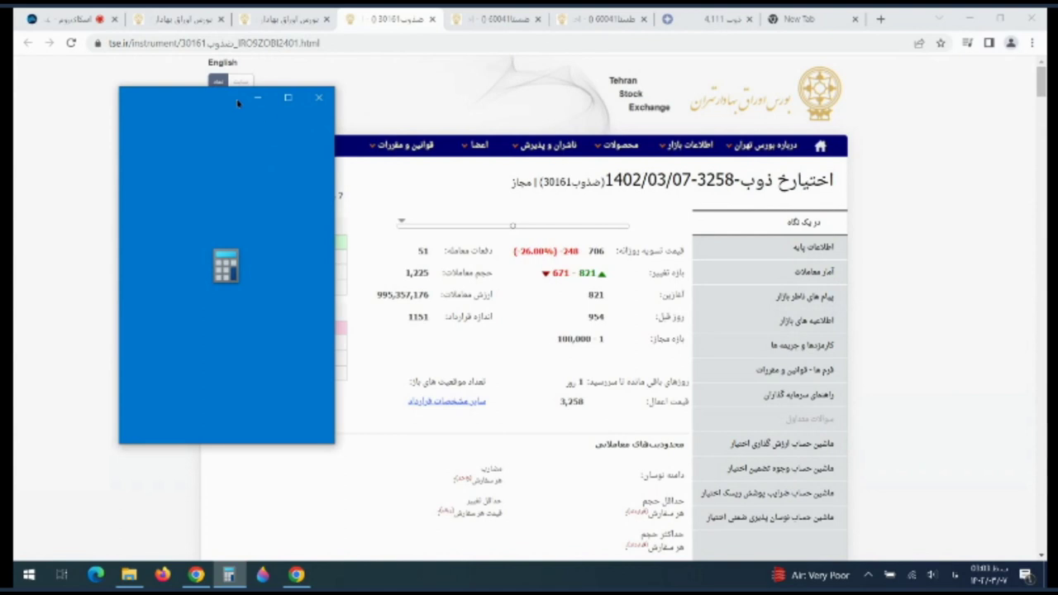
drag(232, 105, 565, 290)
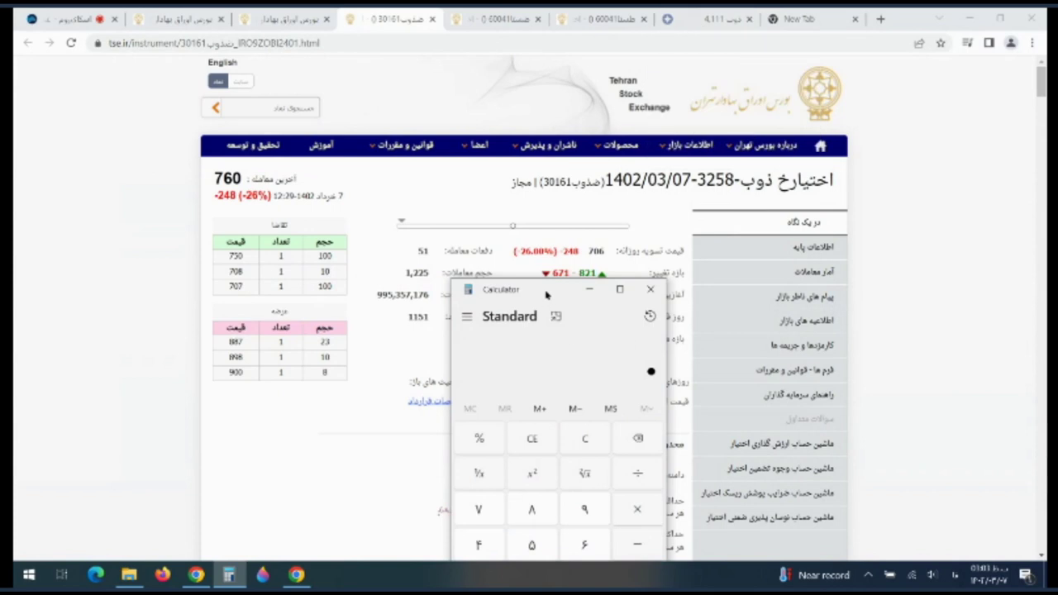
drag(547, 296, 741, 252)
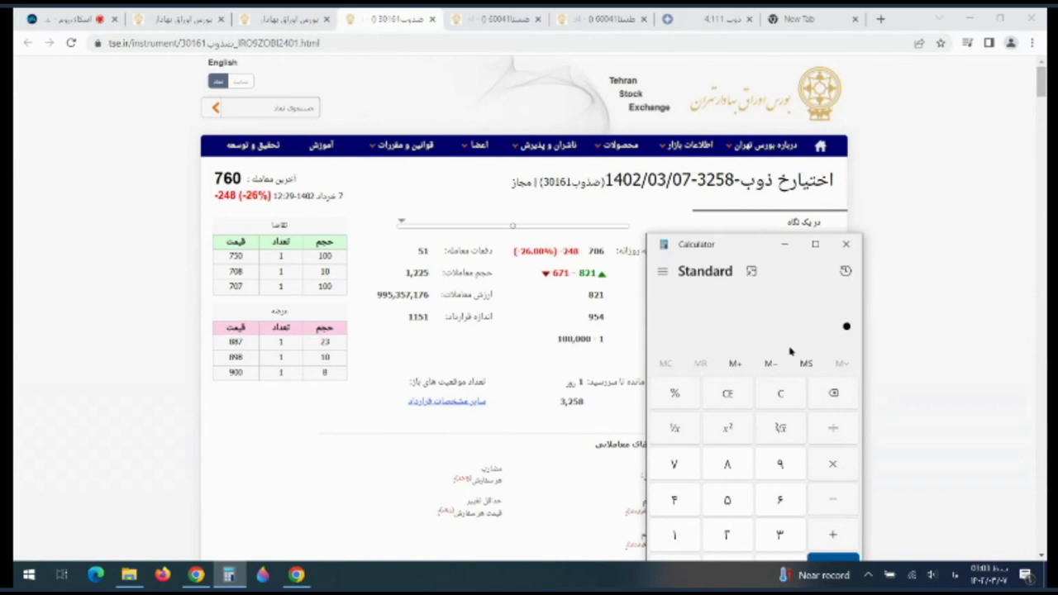
Add the option's 3258 strike price and its 760 premium in Calculator.
triple_click(778, 533)
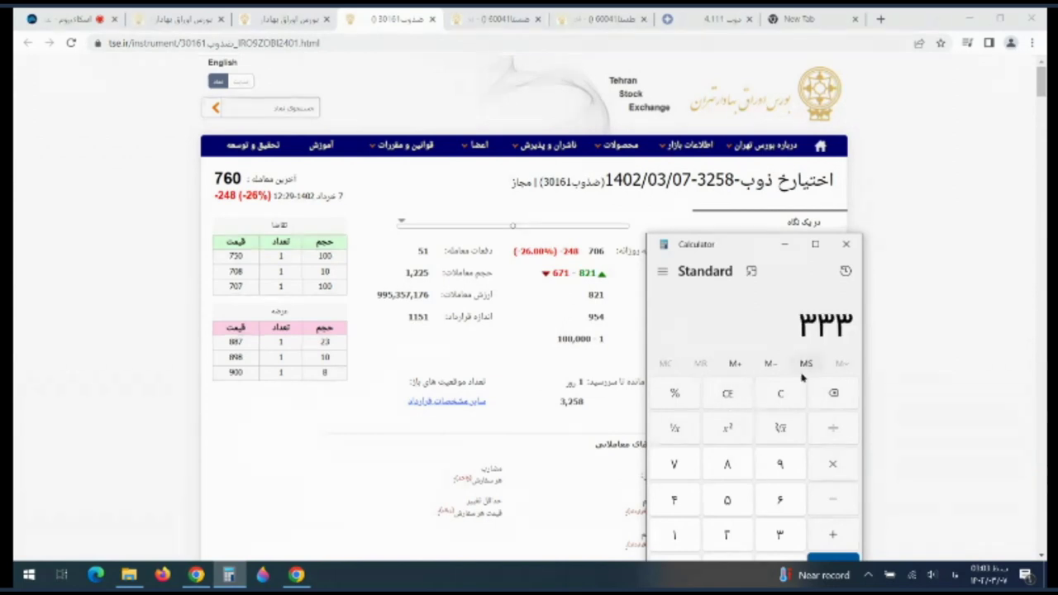
click(825, 395)
click(825, 395)
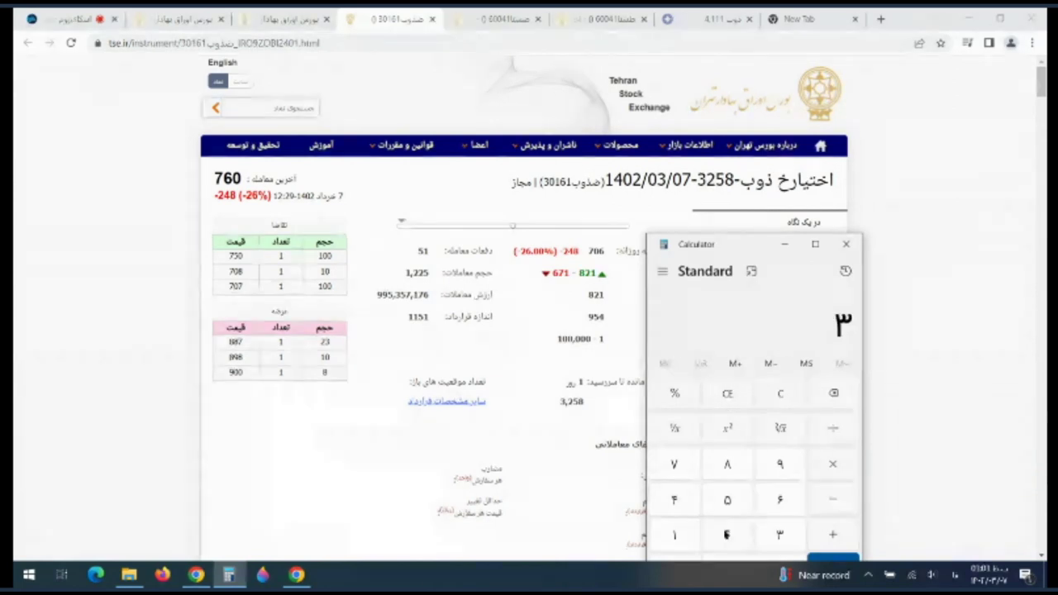
click(728, 534)
click(728, 501)
click(728, 464)
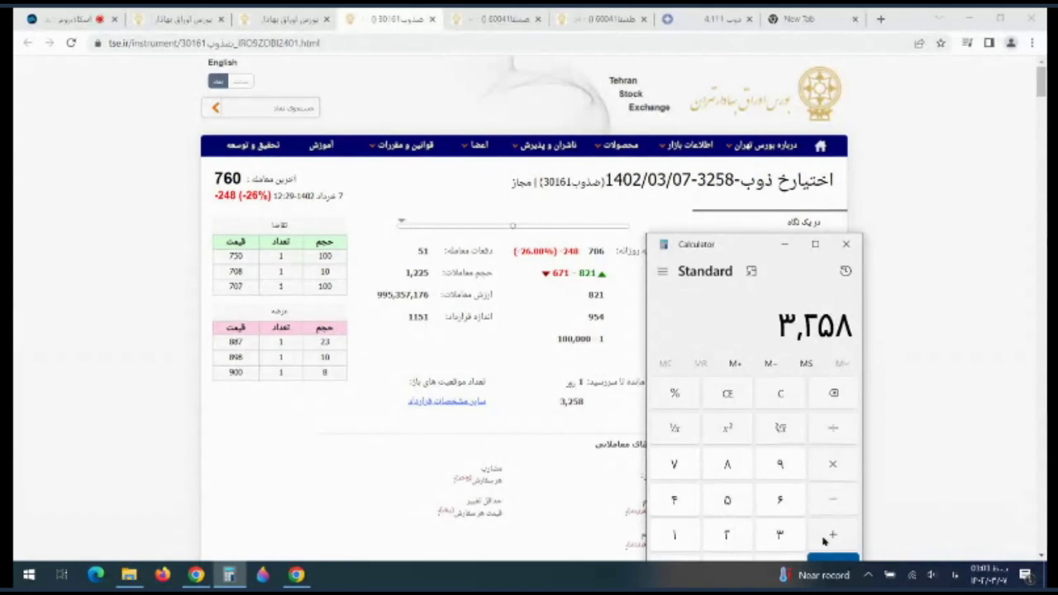
click(817, 542)
click(674, 461)
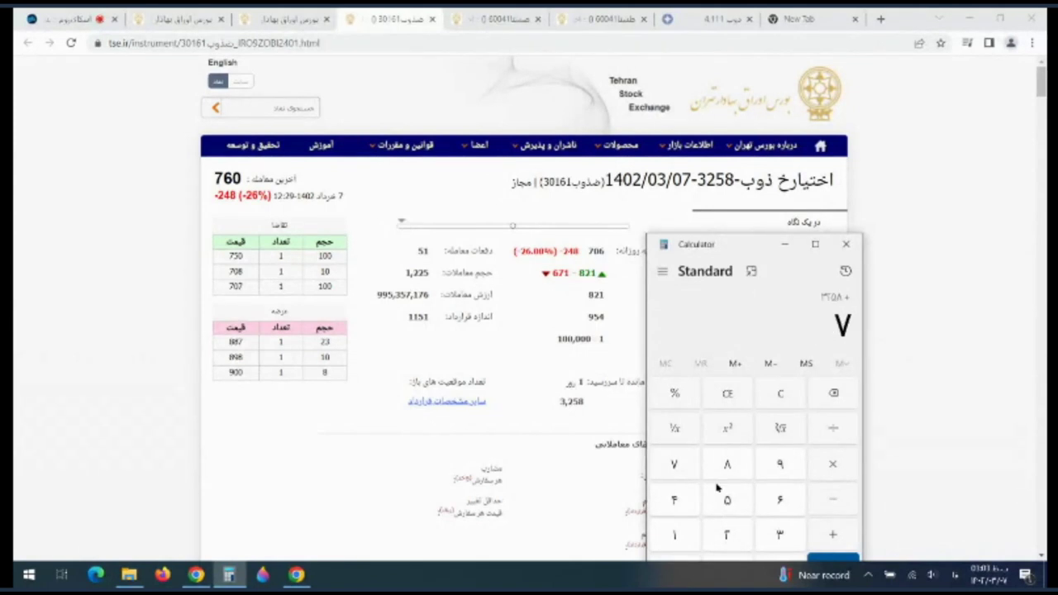
click(778, 507)
drag(769, 242, 775, 165)
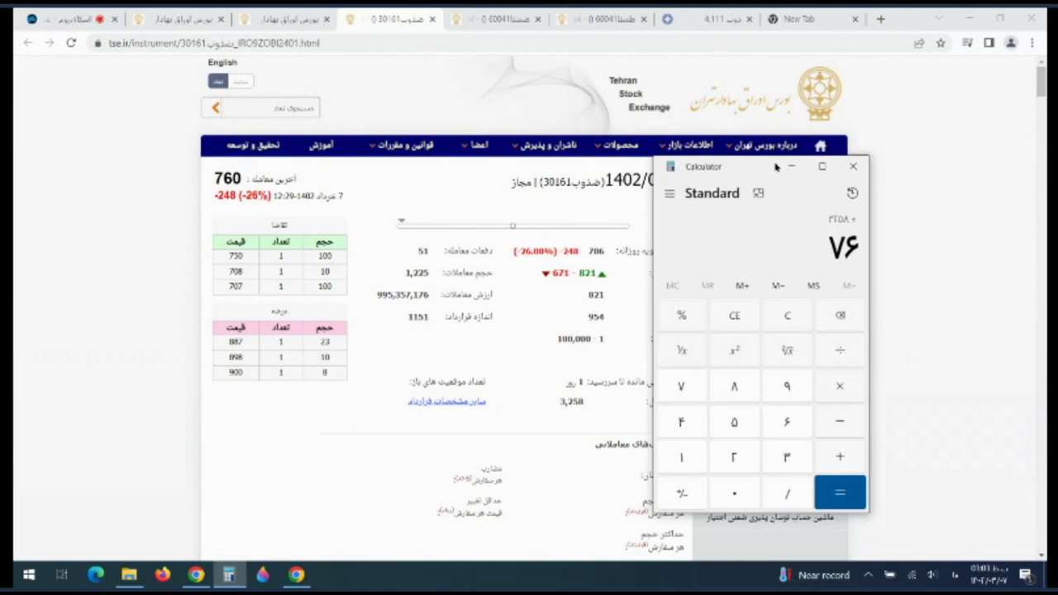
click(754, 493)
click(829, 489)
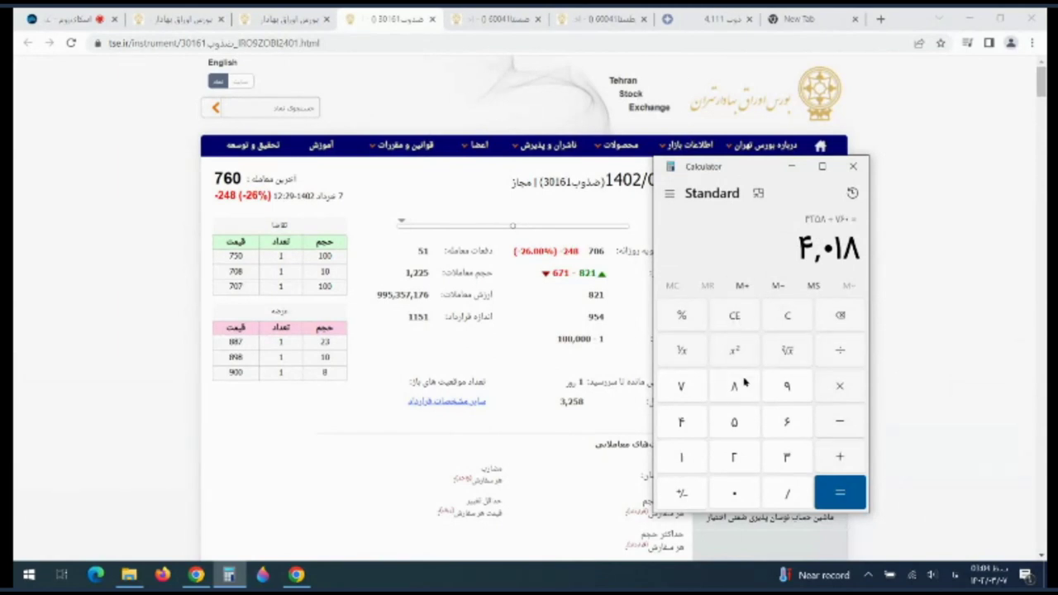
Divide the sum of strike and premium by the ذوب share's last price of 4111.
click(844, 352)
key(Left)
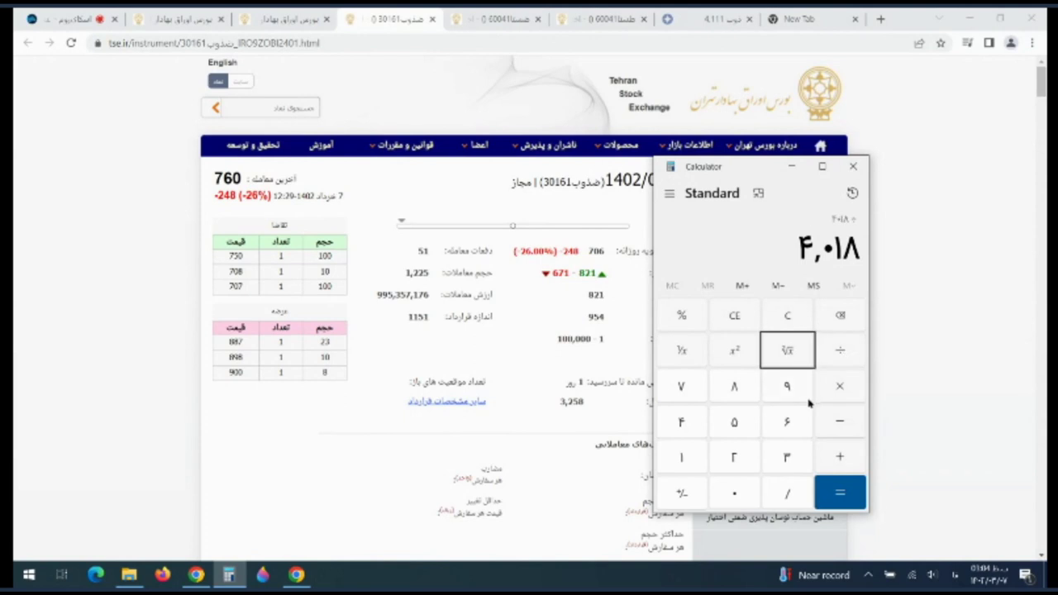
click(672, 418)
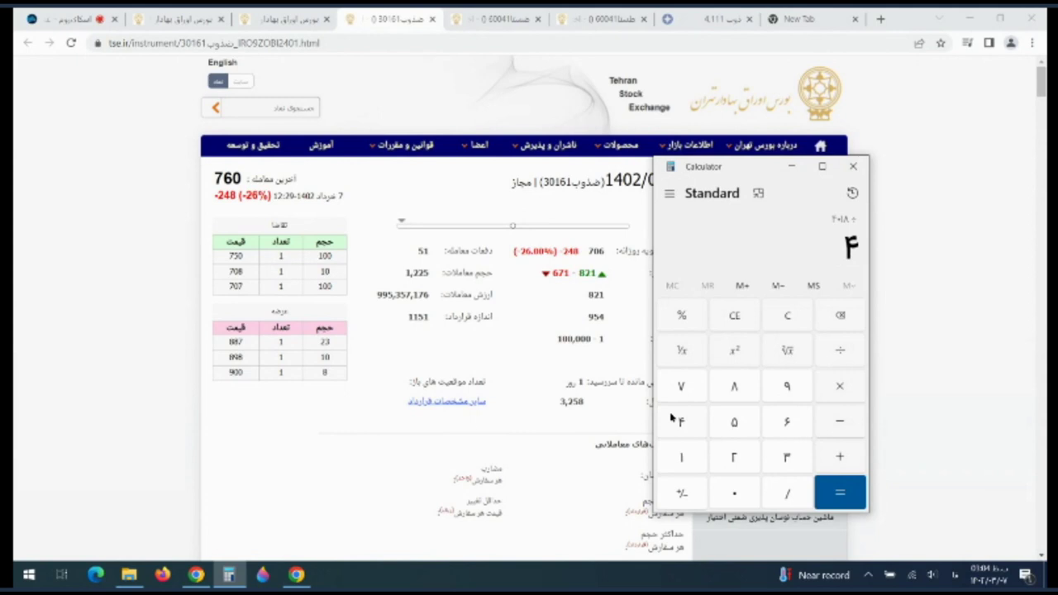
double_click(690, 460)
click(687, 457)
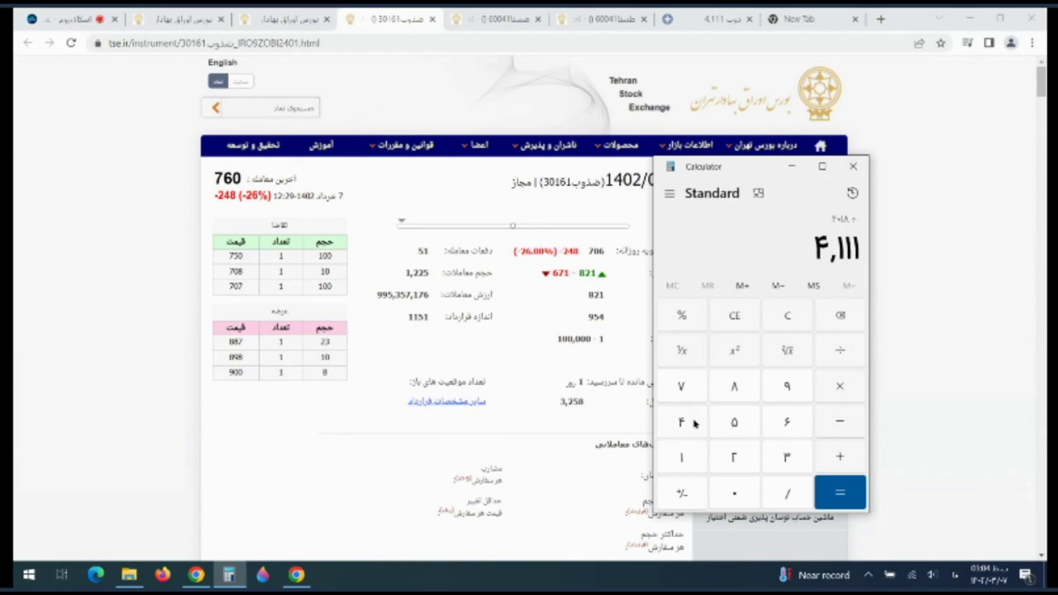
click(699, 310)
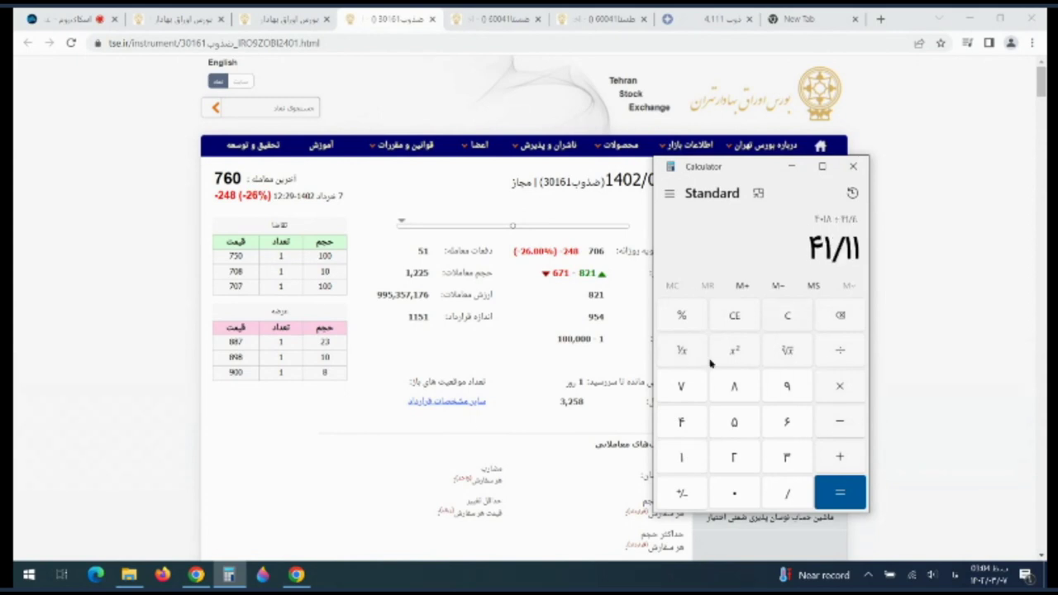
click(691, 319)
click(678, 319)
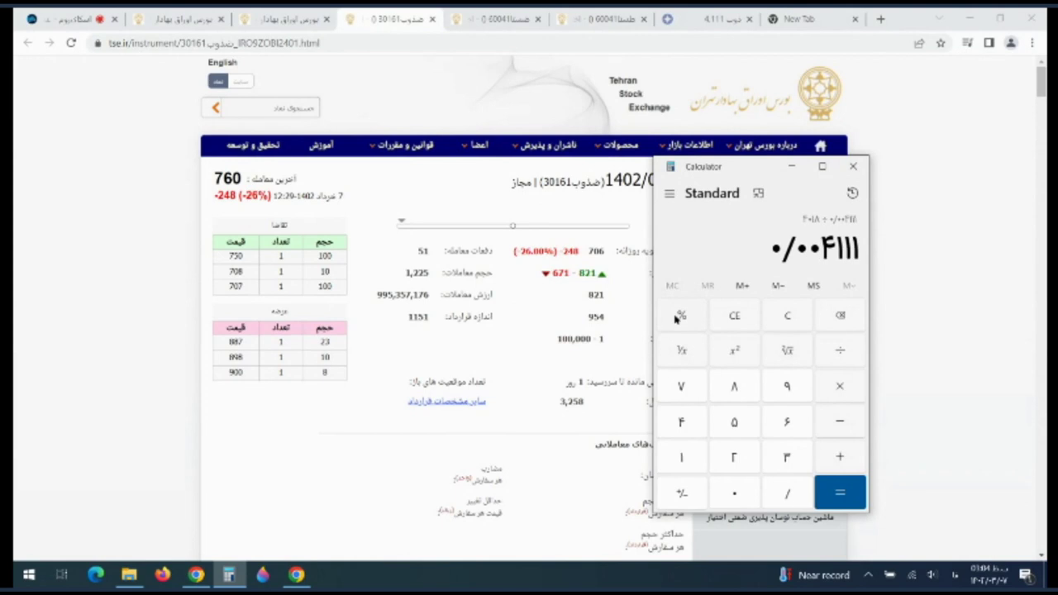
click(735, 315)
click(681, 423)
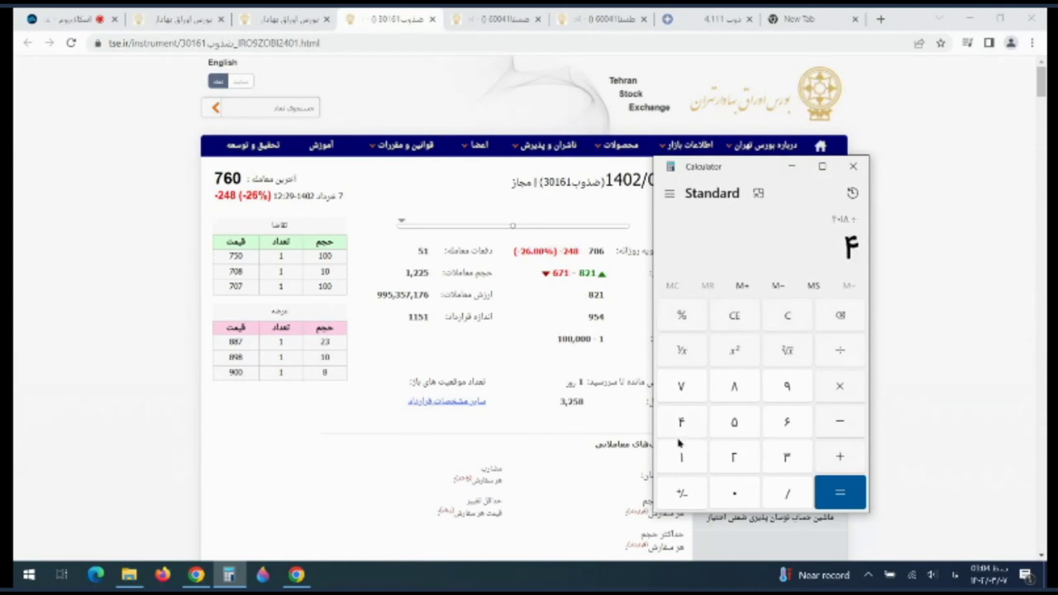
click(681, 457)
click(682, 457)
click(682, 457)
click(840, 492)
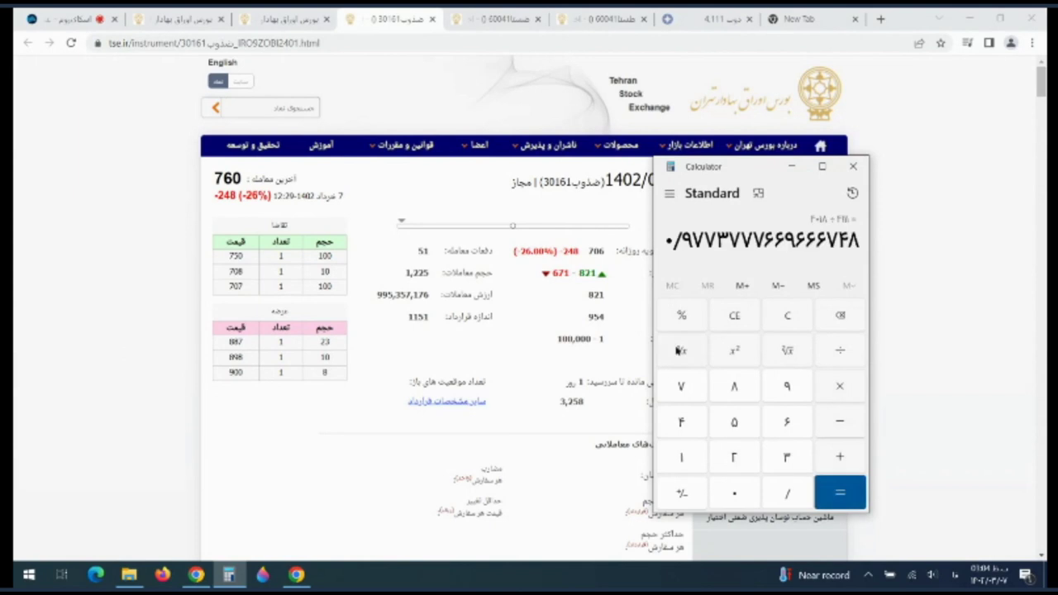
Minimize Calculator, check the symbol in the ذوب option's title, and go back to the options market watch table.
click(791, 167)
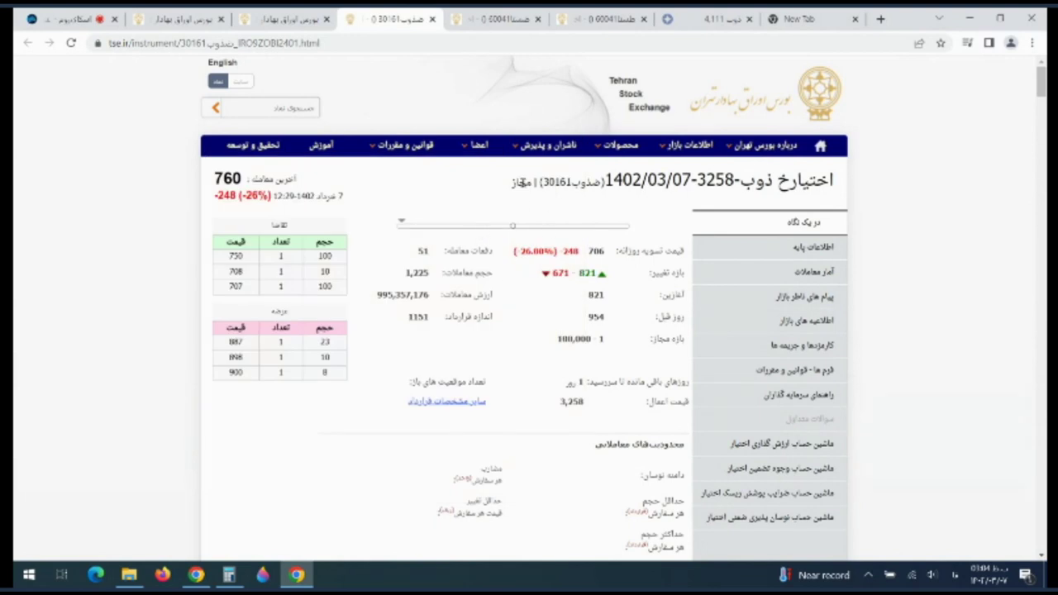
drag(523, 182, 640, 192)
click(469, 212)
click(189, 18)
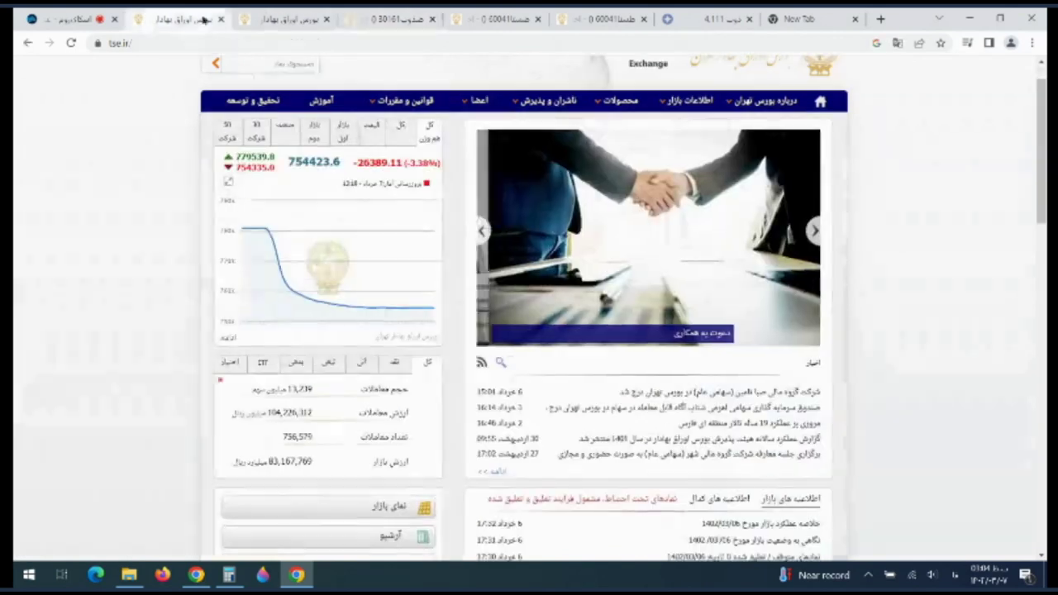
click(255, 15)
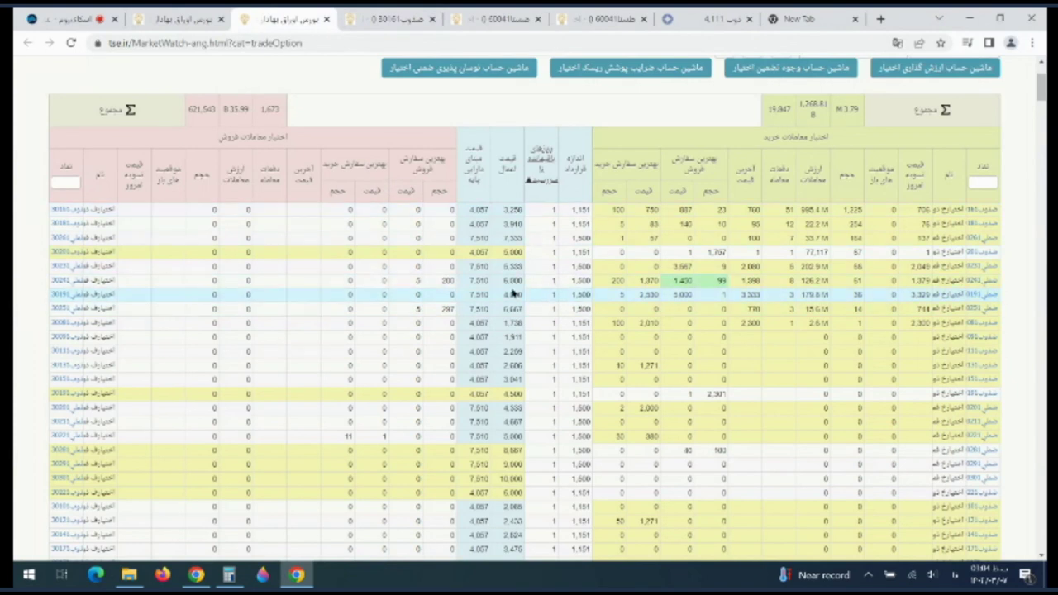
Review the strike price in the ذوب option's title and the daily change of its last traded price.
click(413, 18)
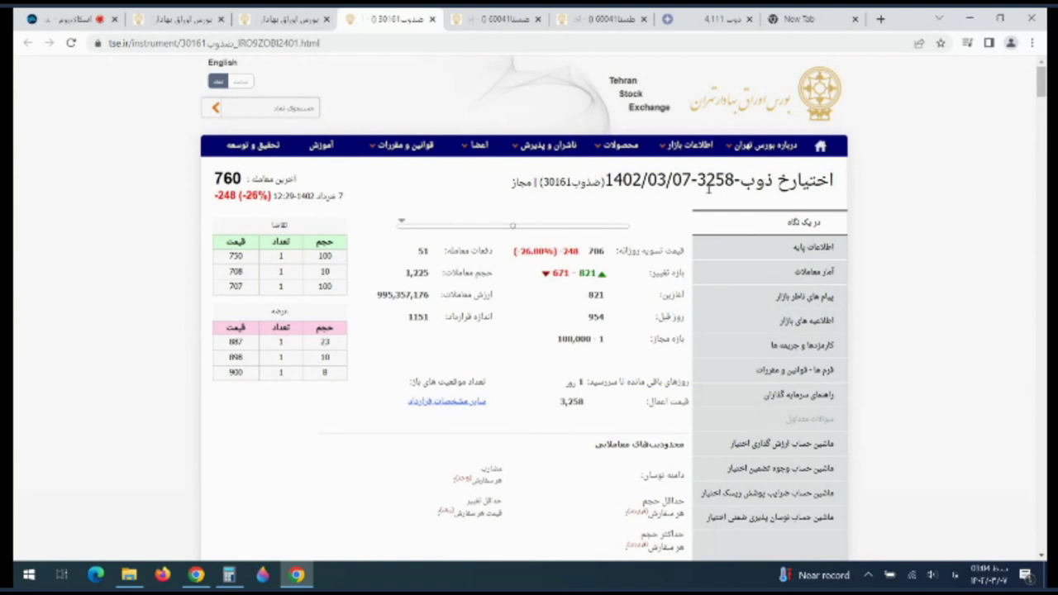
drag(700, 180, 724, 181)
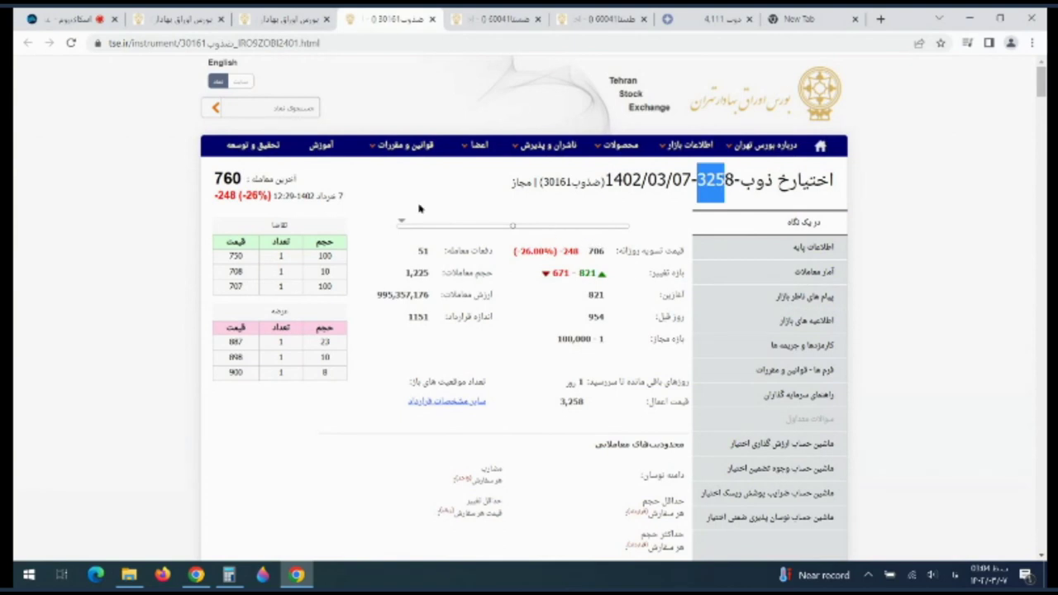
drag(273, 197, 217, 197)
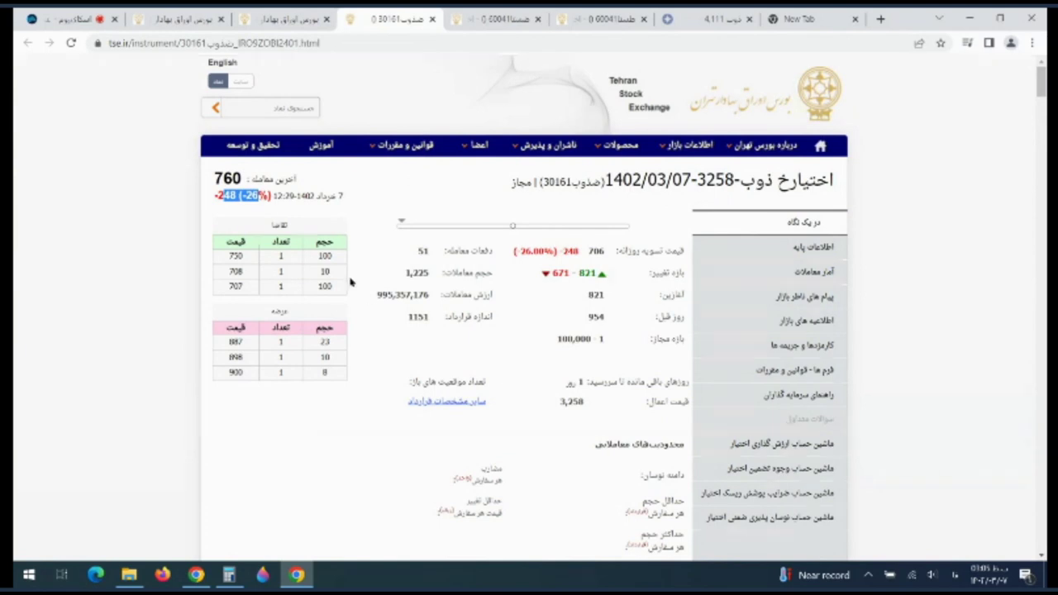
Compare the ذوب share's last traded price with the ratio in Calculator, and minimize Calculator again.
click(719, 23)
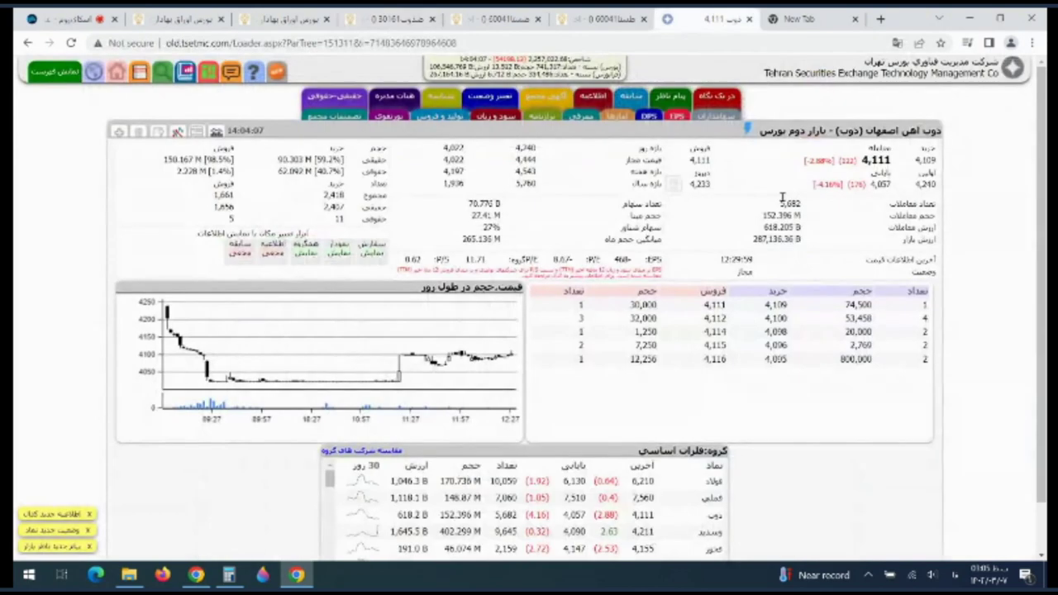
double_click(865, 163)
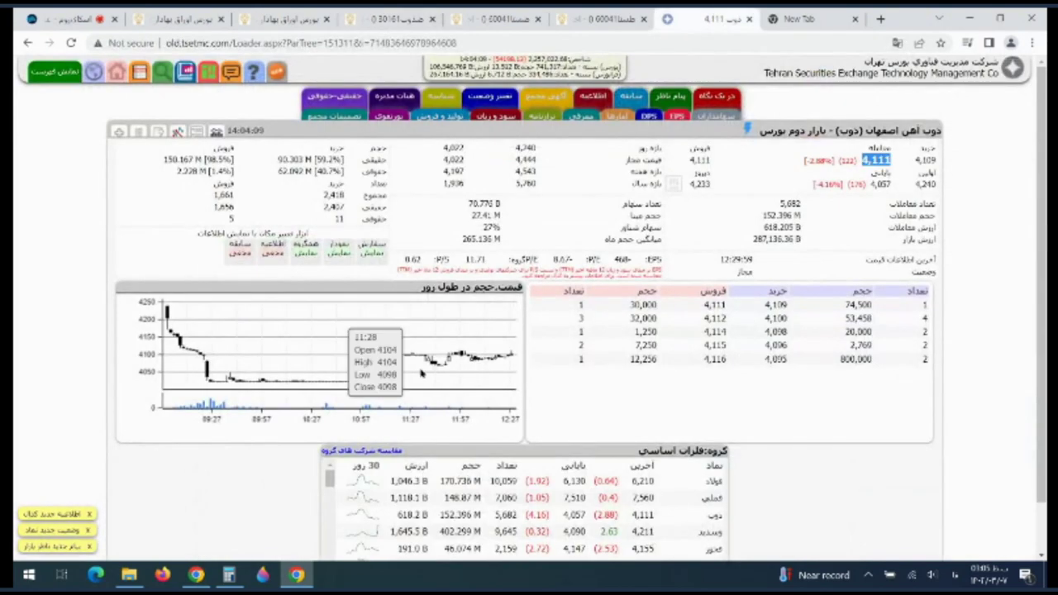
drag(891, 159, 877, 159)
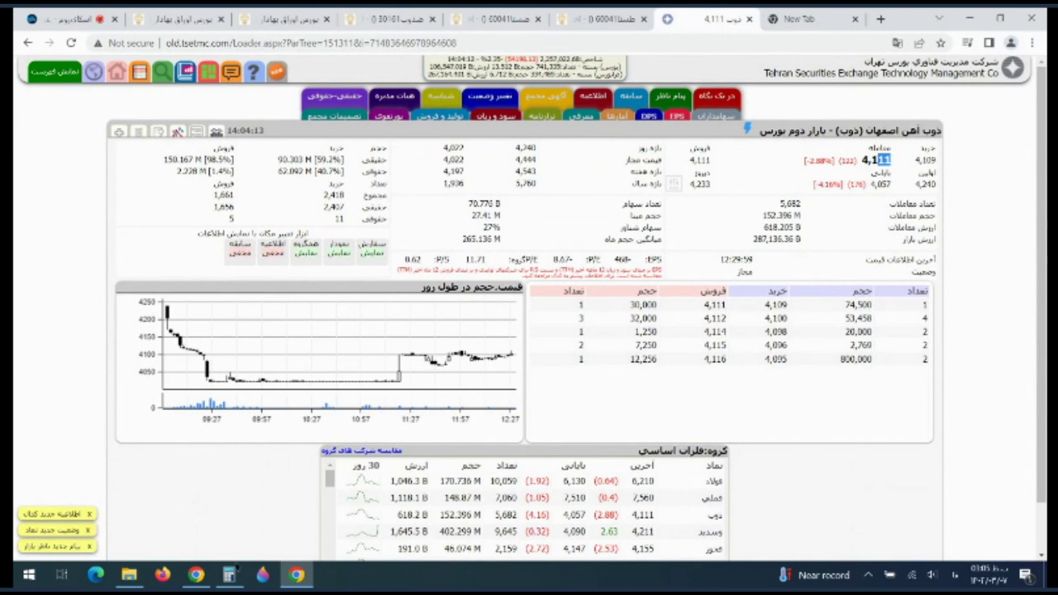
click(230, 574)
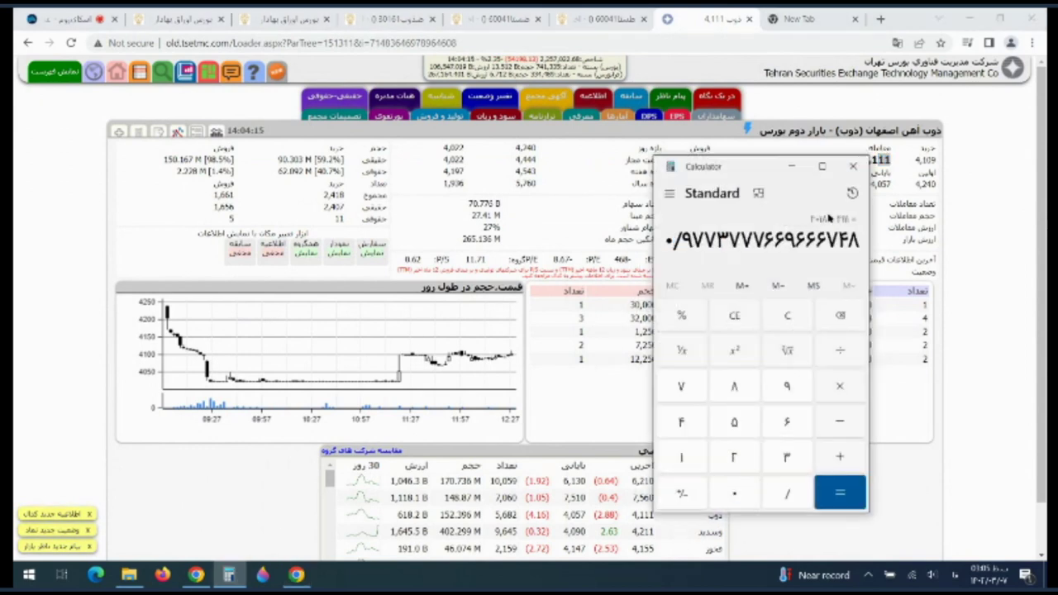
click(791, 167)
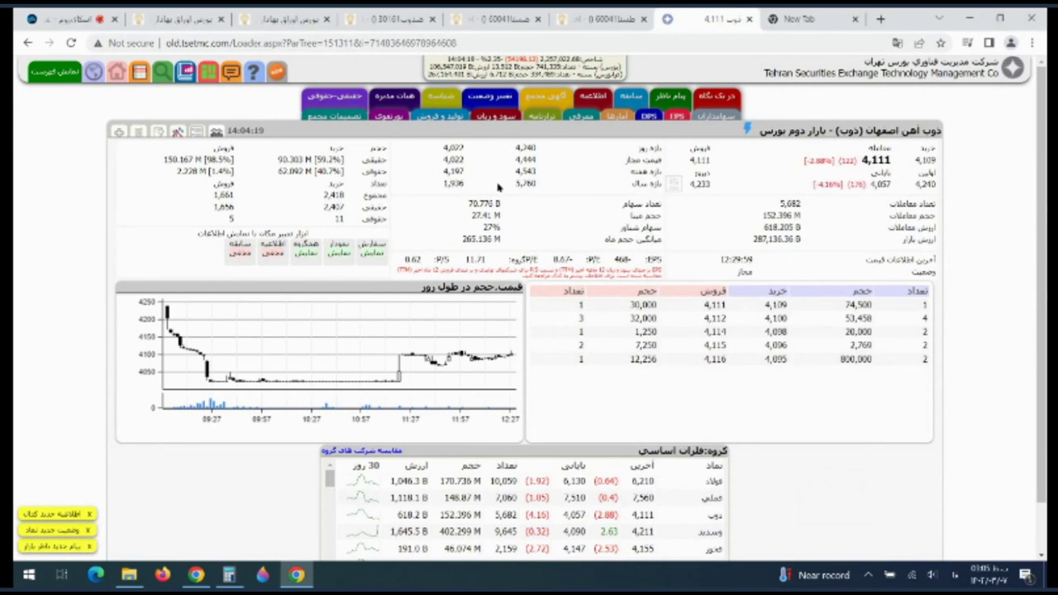
Return to the ذوب 3258 call option's page and check its last traded premium.
click(369, 13)
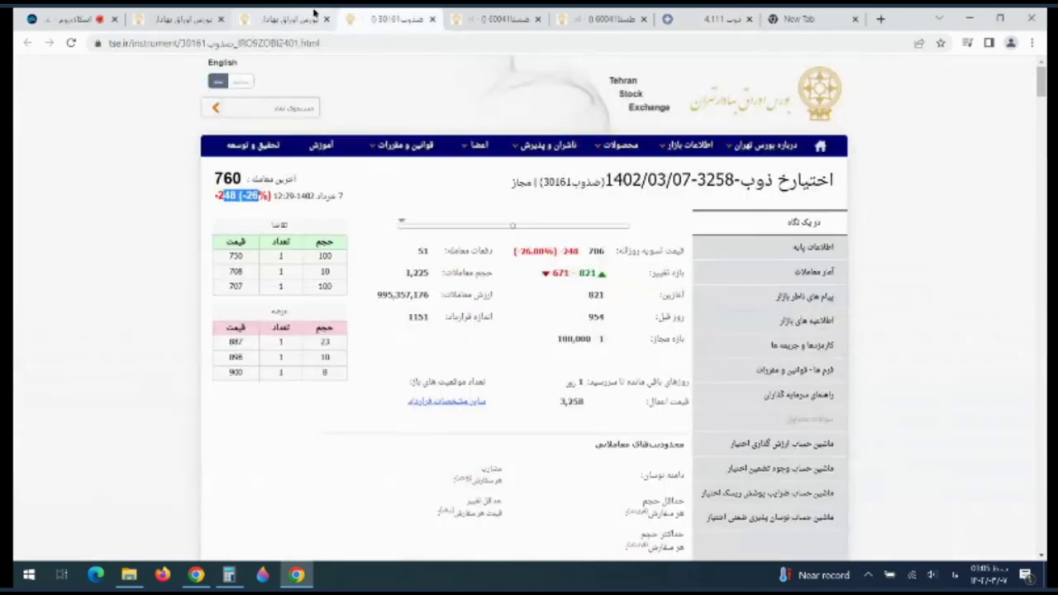
click(314, 17)
click(372, 14)
click(181, 18)
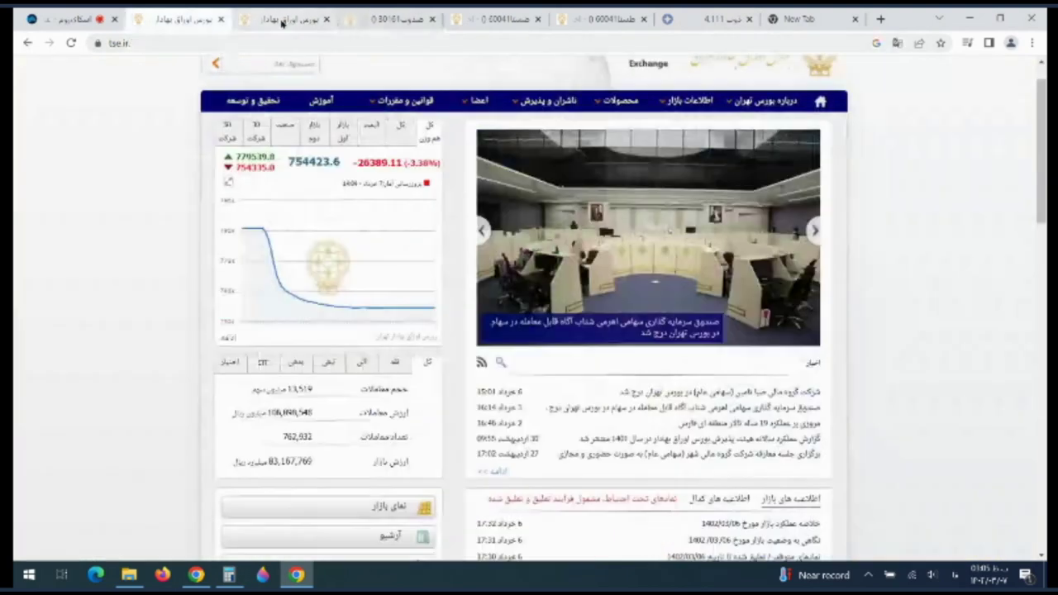
click(281, 18)
click(364, 17)
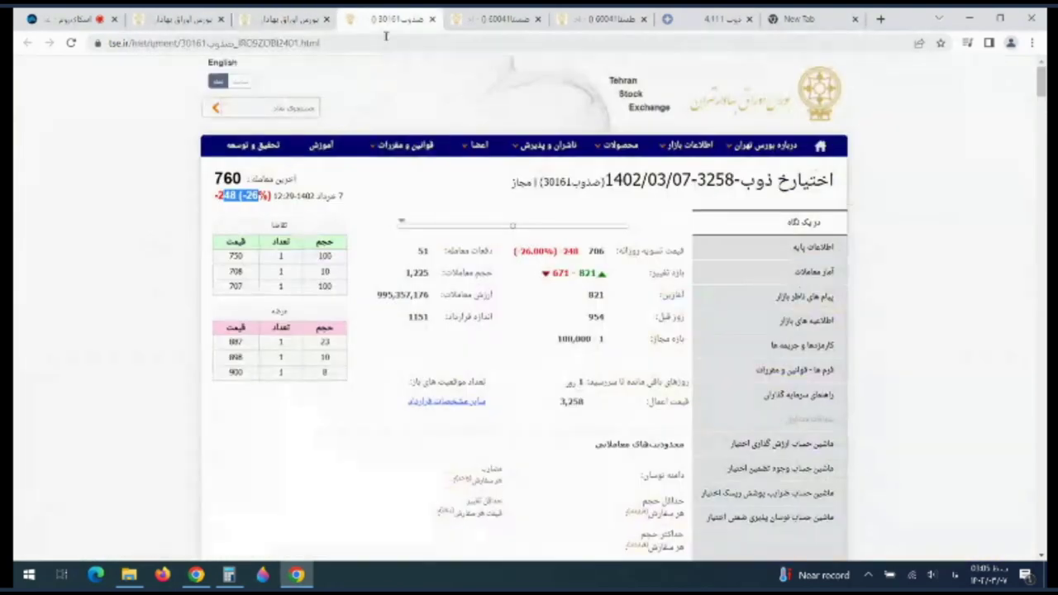
drag(215, 178, 224, 178)
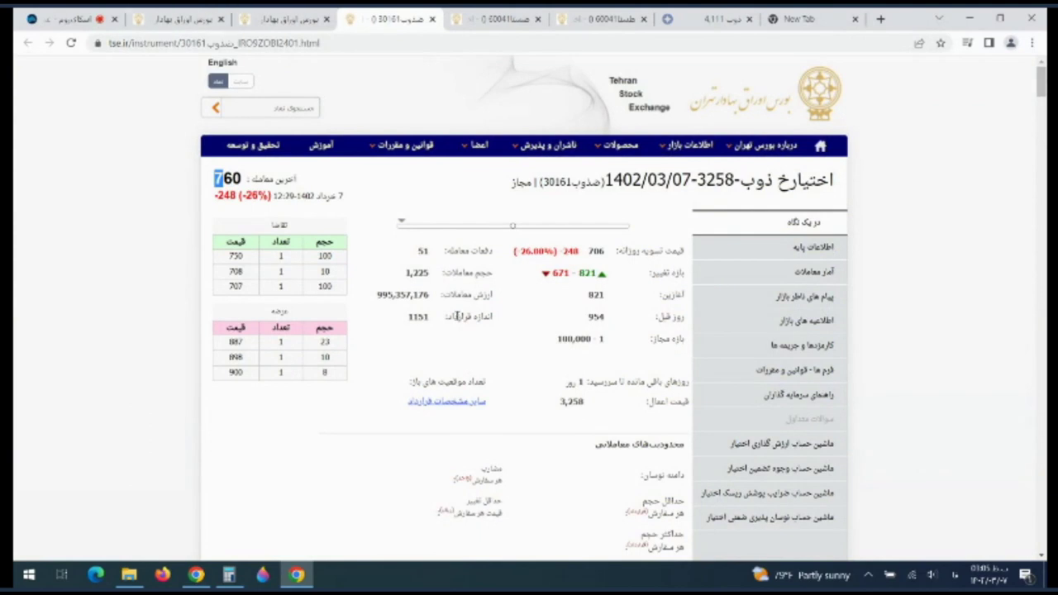
Examine the days remaining to expiry in the options market watch table, past the one-day contracts, and return to its beginning.
click(294, 12)
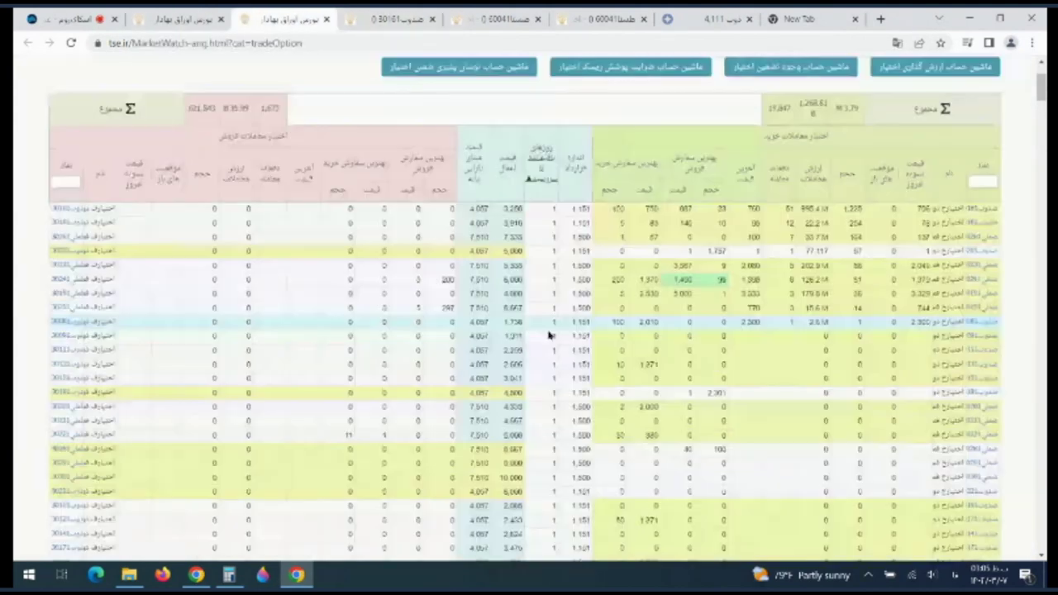
mouse_move(1043, 88)
mouse_down()
mouse_move(1044, 131)
mouse_move(1044, 103)
mouse_up()
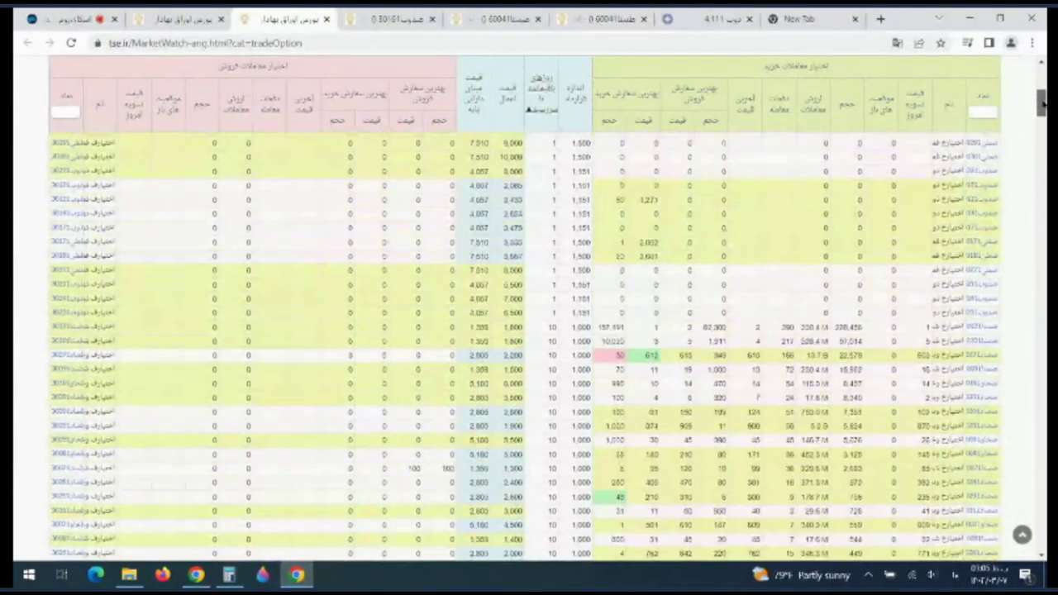
double_click(555, 327)
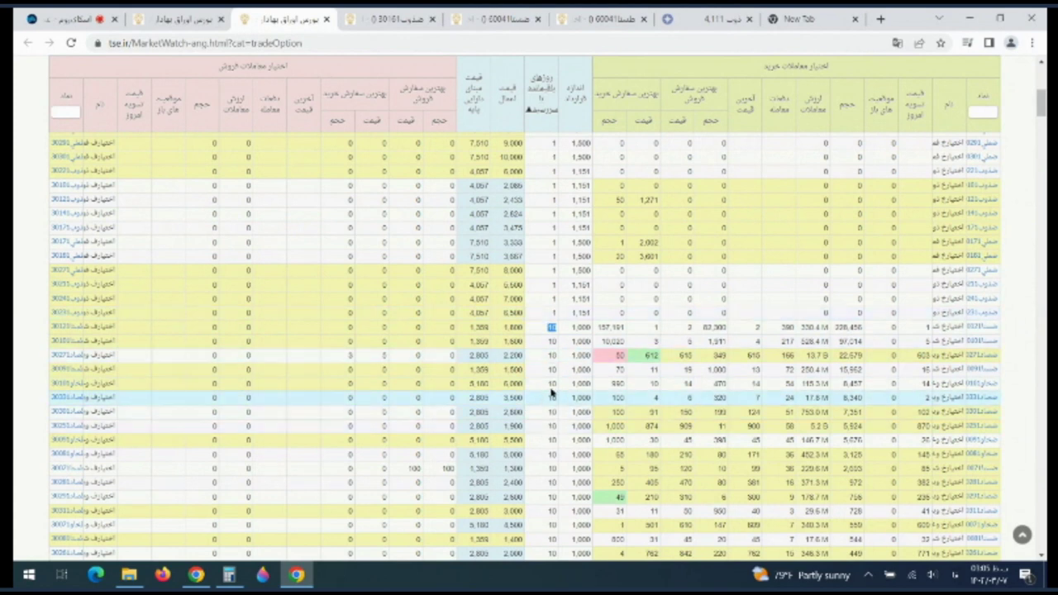
scroll(1041, 98, up, 1)
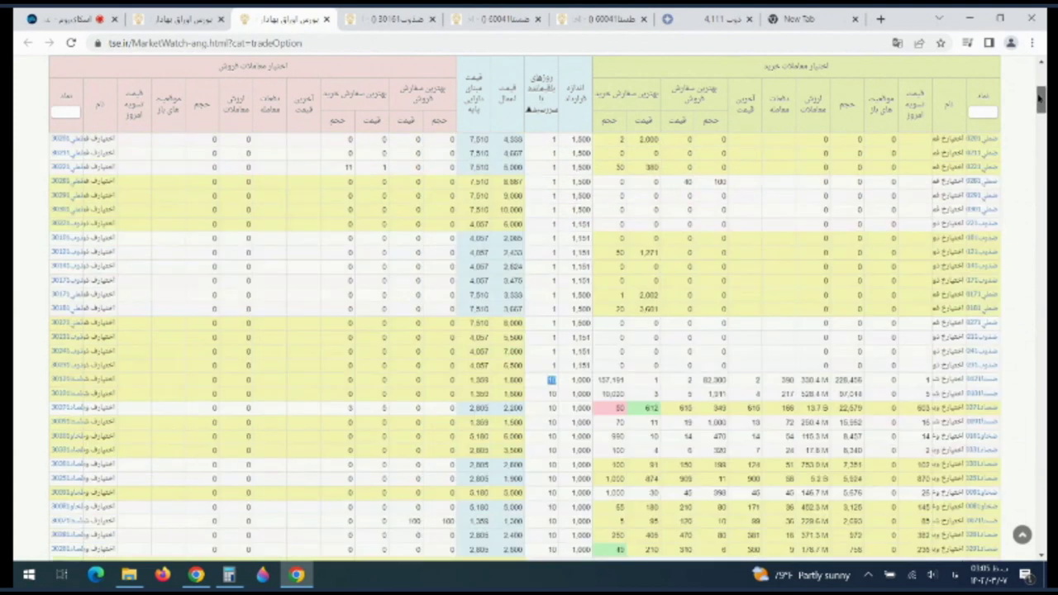
scroll(1040, 98, up, 5)
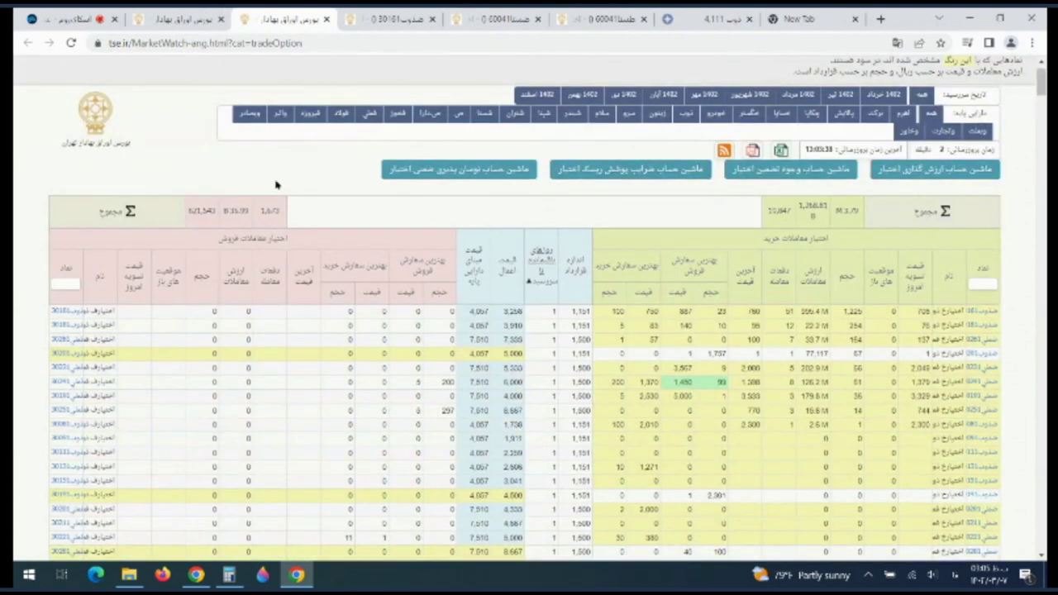
Look at the ذوب 3258 option's page once more and switch to the اسکای‌روم session page.
click(175, 17)
click(418, 16)
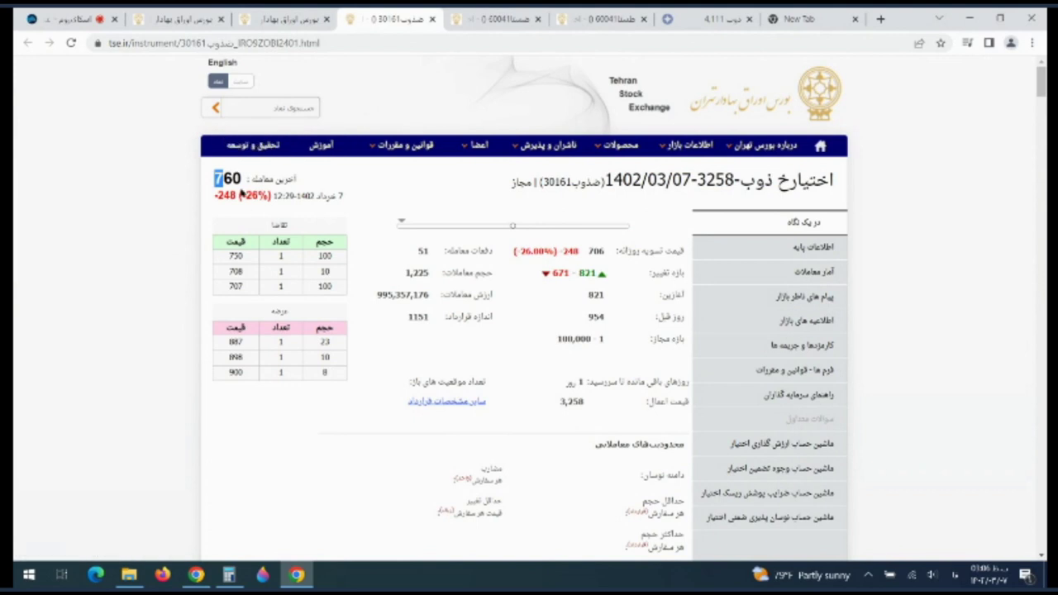
click(74, 13)
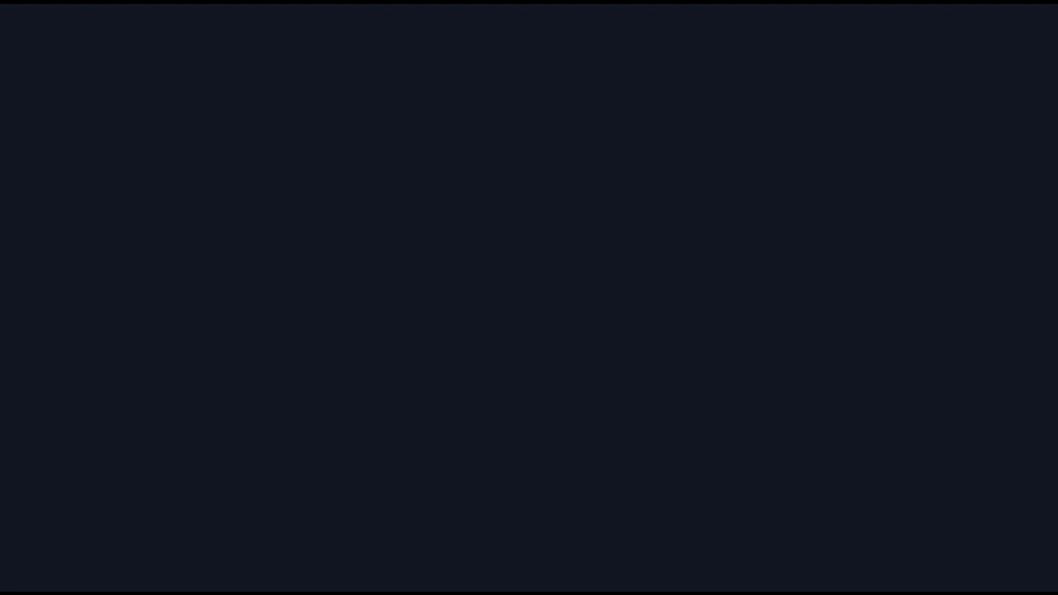